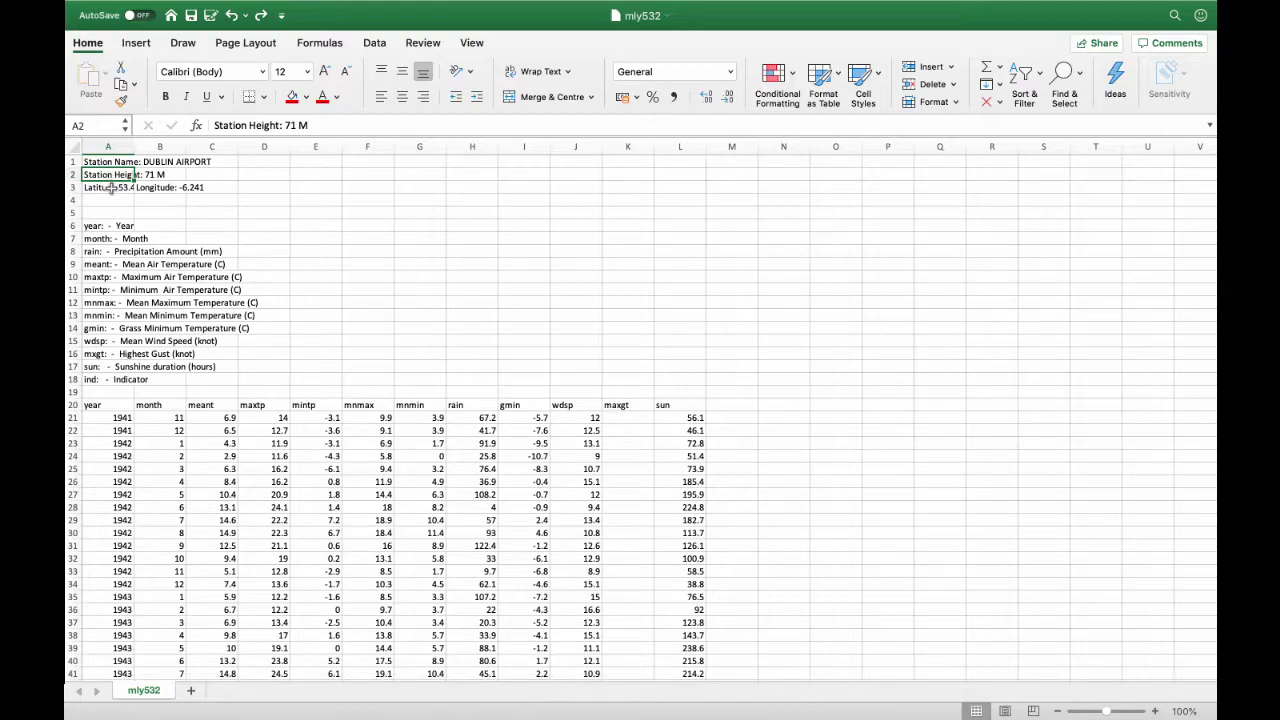
Step: Review the column headings in row 20 and match the meant column to its description in the legend
scroll(190, 233, "down", 1)
left_click_drag(122, 219, 675, 396)
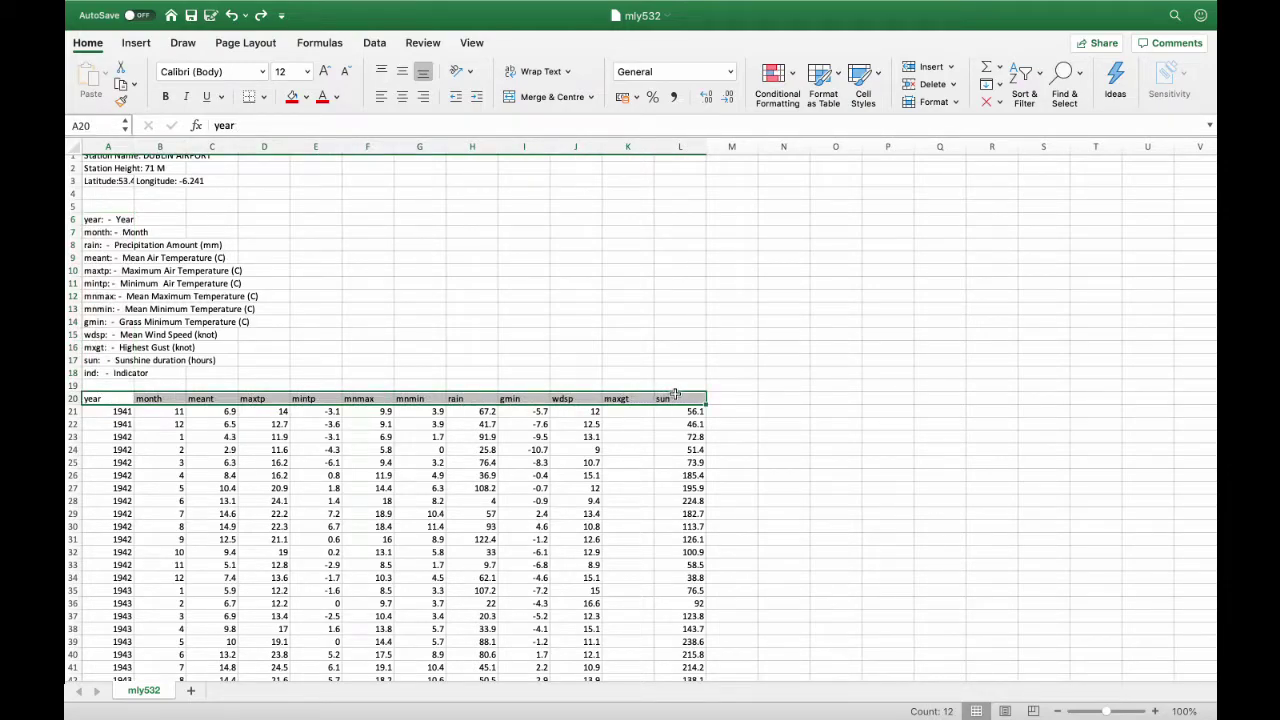
left_click(270, 245)
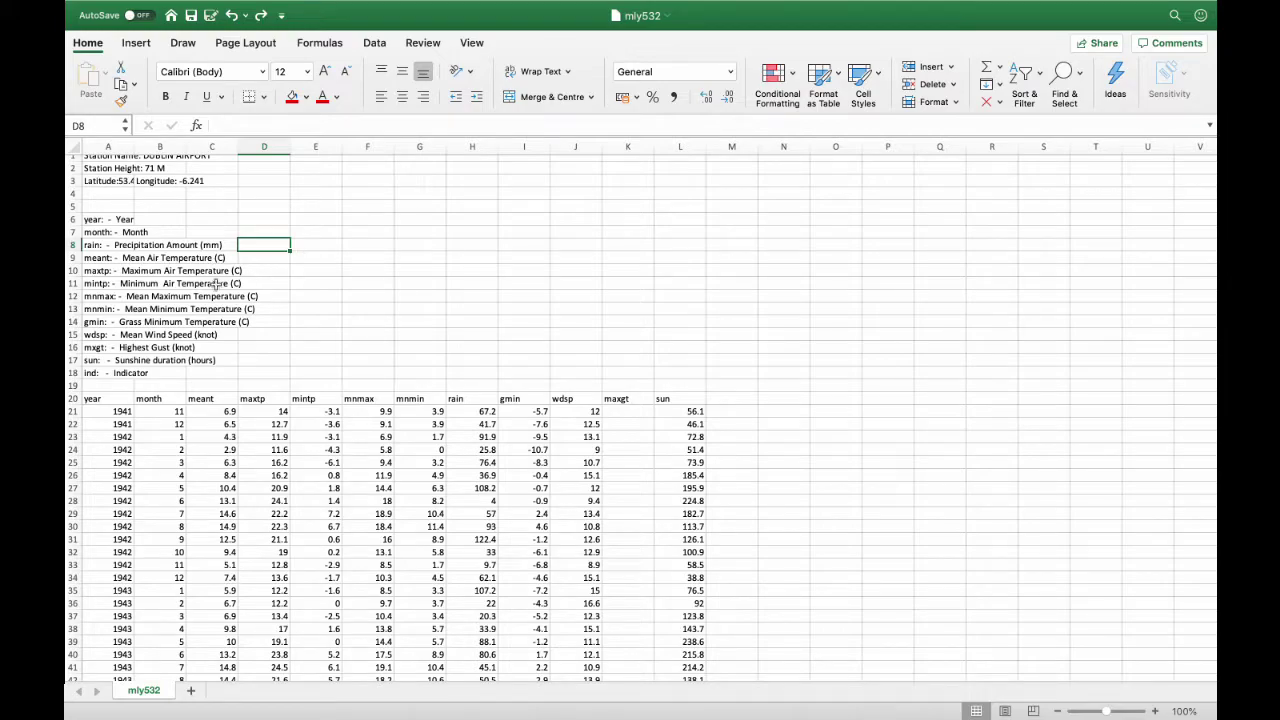
left_click(102, 259)
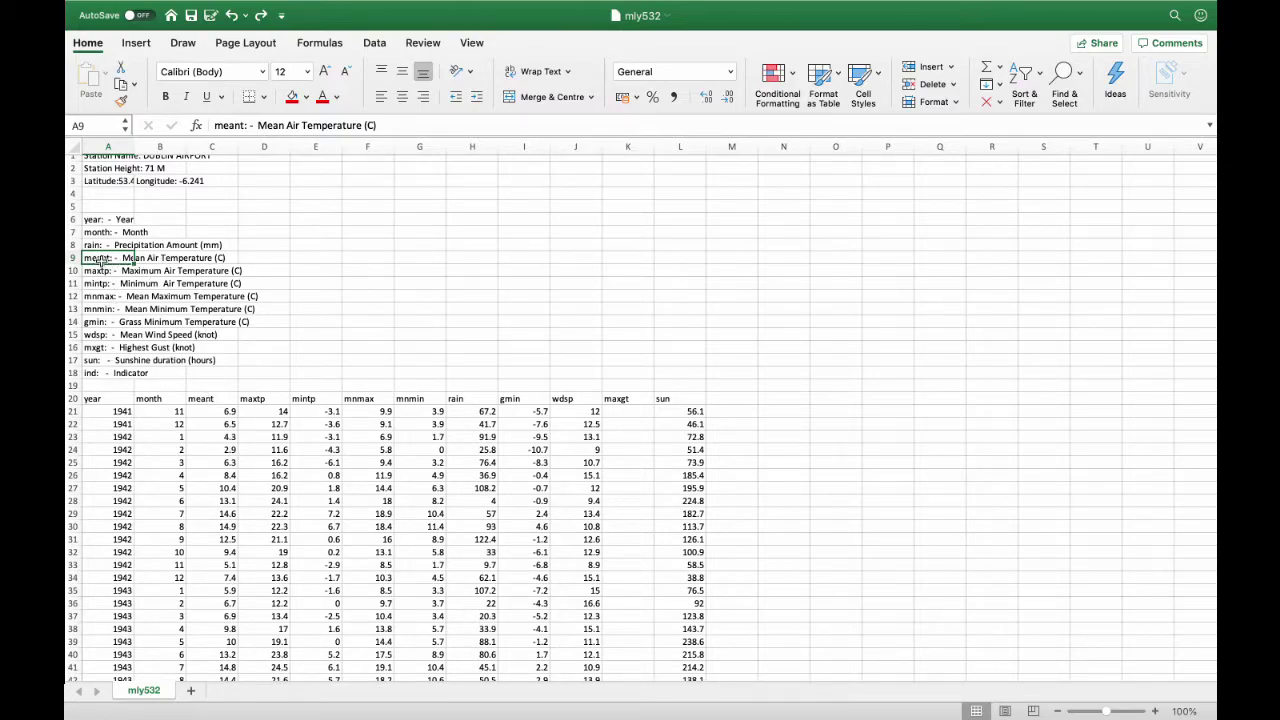
left_click(227, 398)
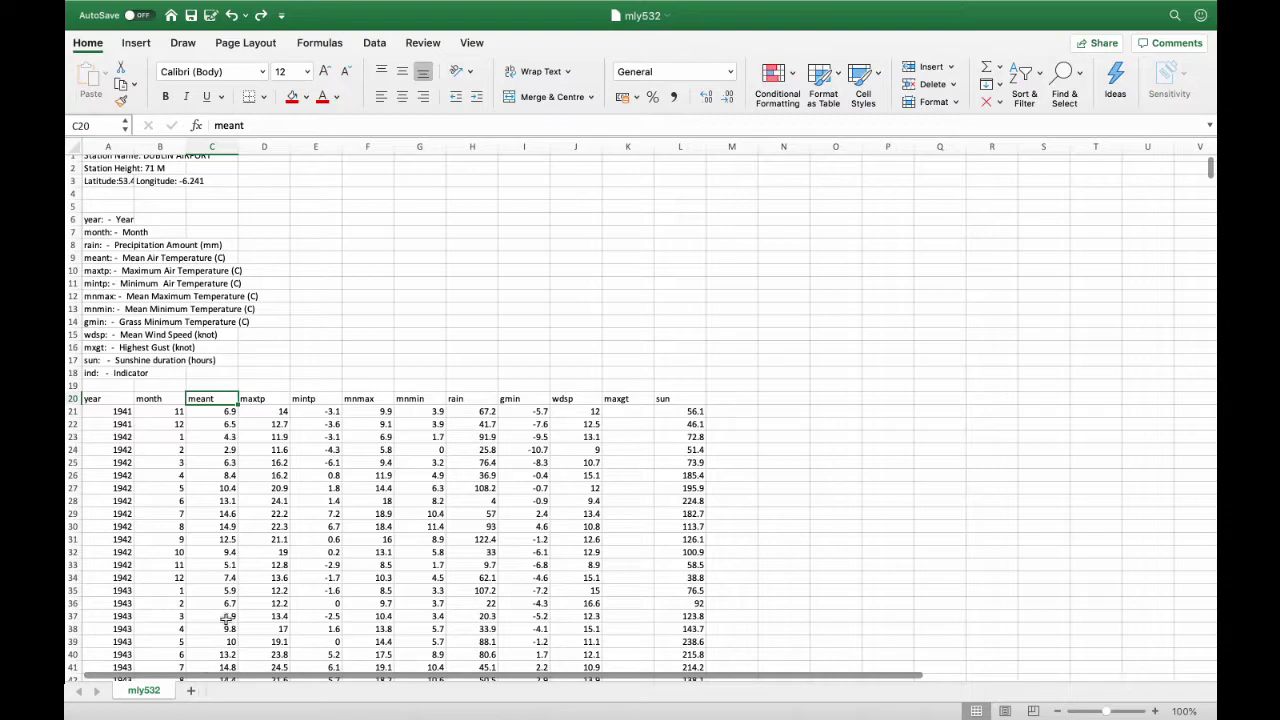
Step: Clear the contents of the maxtp through sun columns, headings included, from D20 to L959
left_click(265, 398)
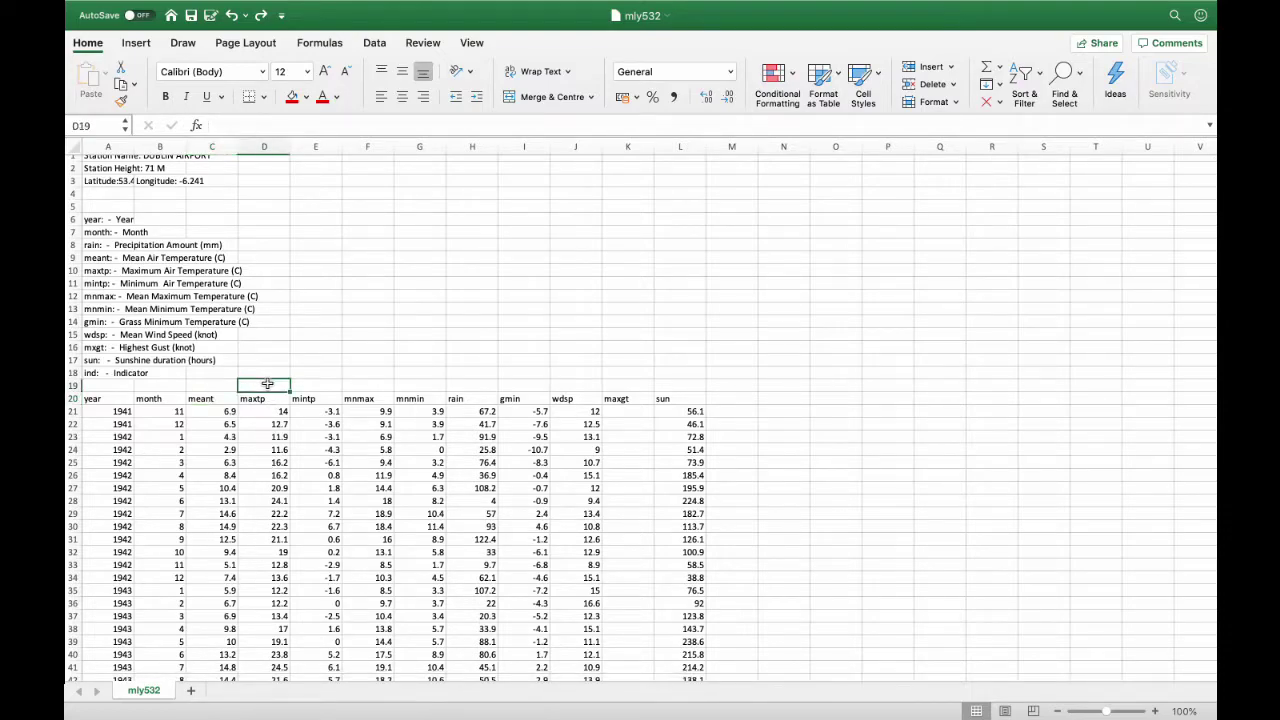
left_click_drag(265, 398, 700, 633)
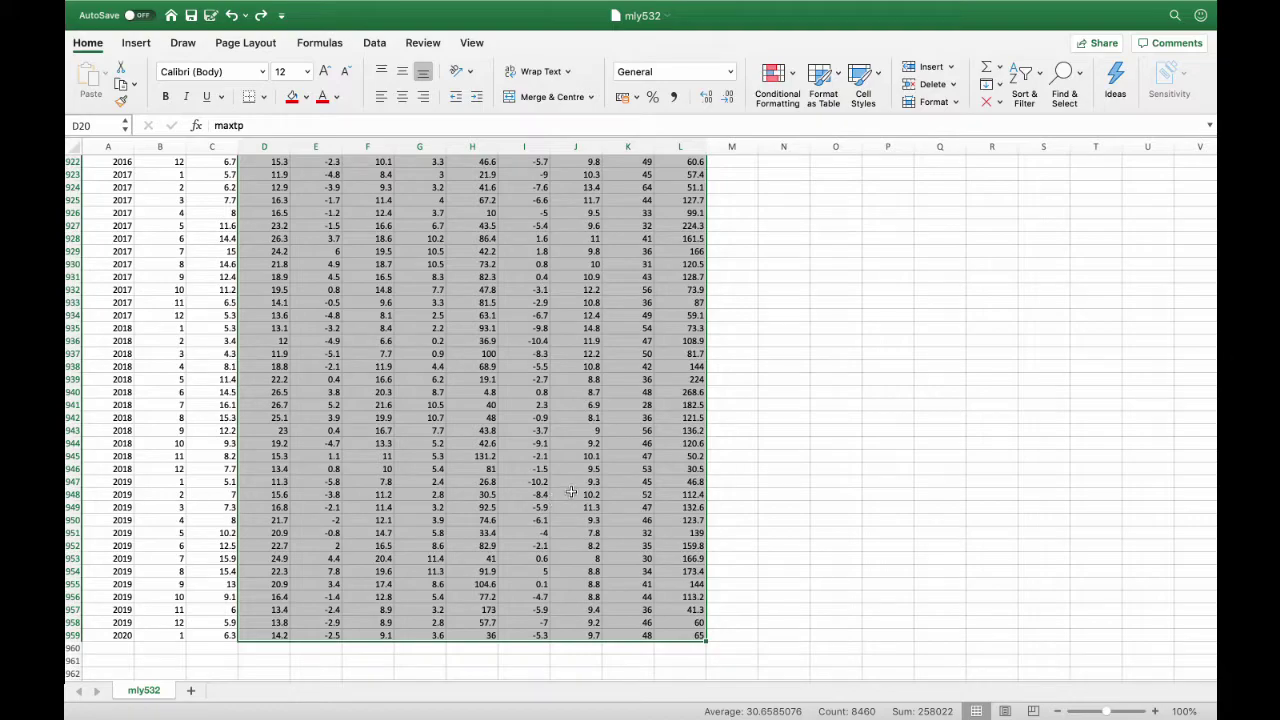
right_click(475, 414)
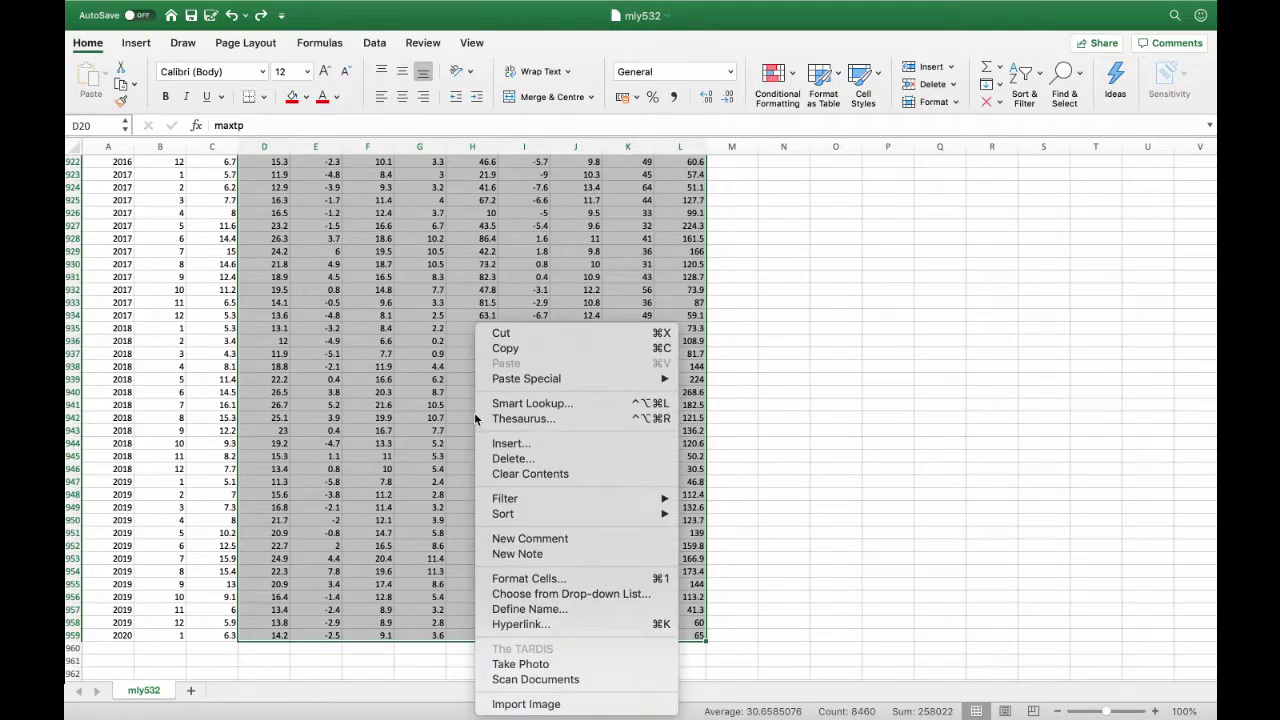
left_click(516, 476)
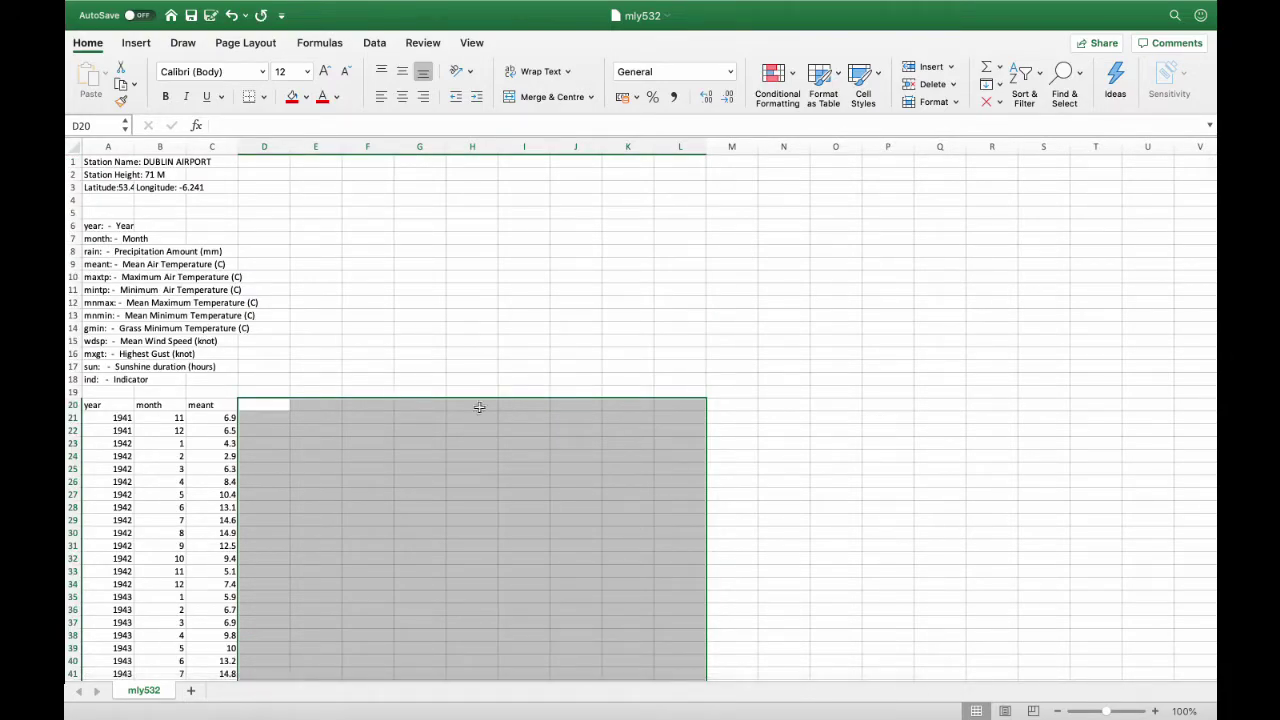
left_click(255, 408)
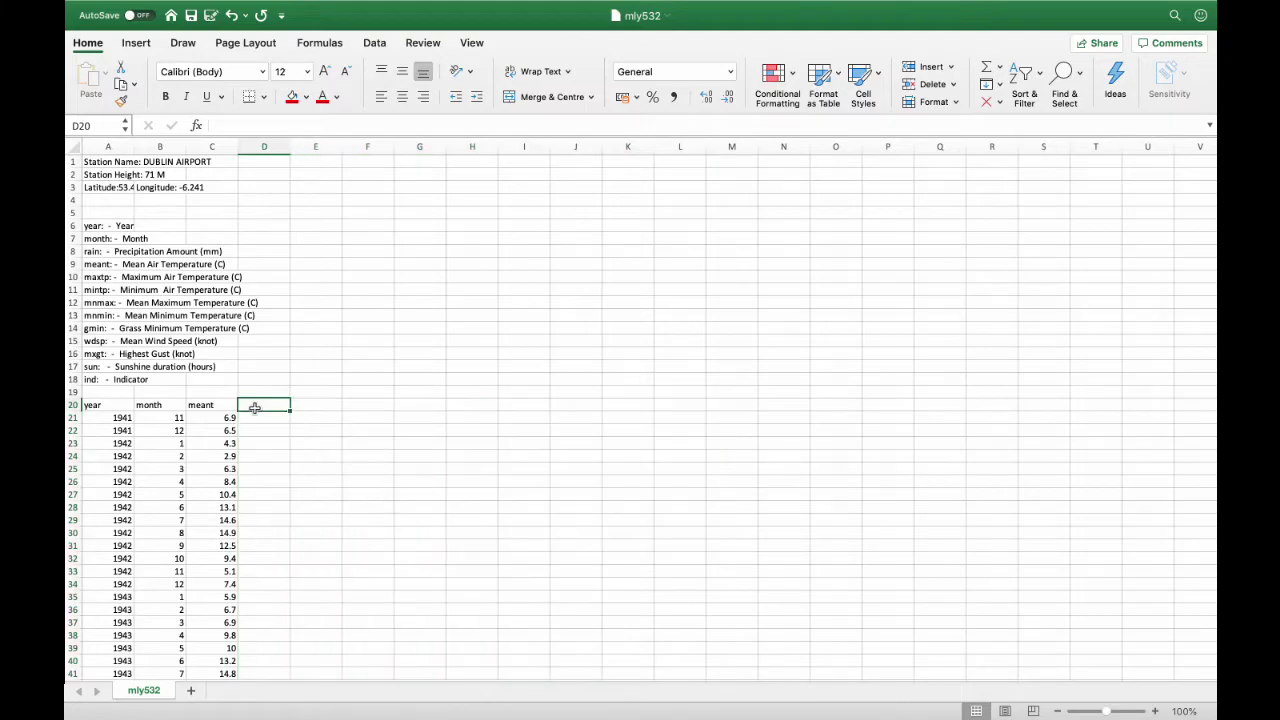
Step: Enter the summary table headings Year, Sum meant, Months and Mean in cells E20 to H20
scroll(255, 408, "up", 2)
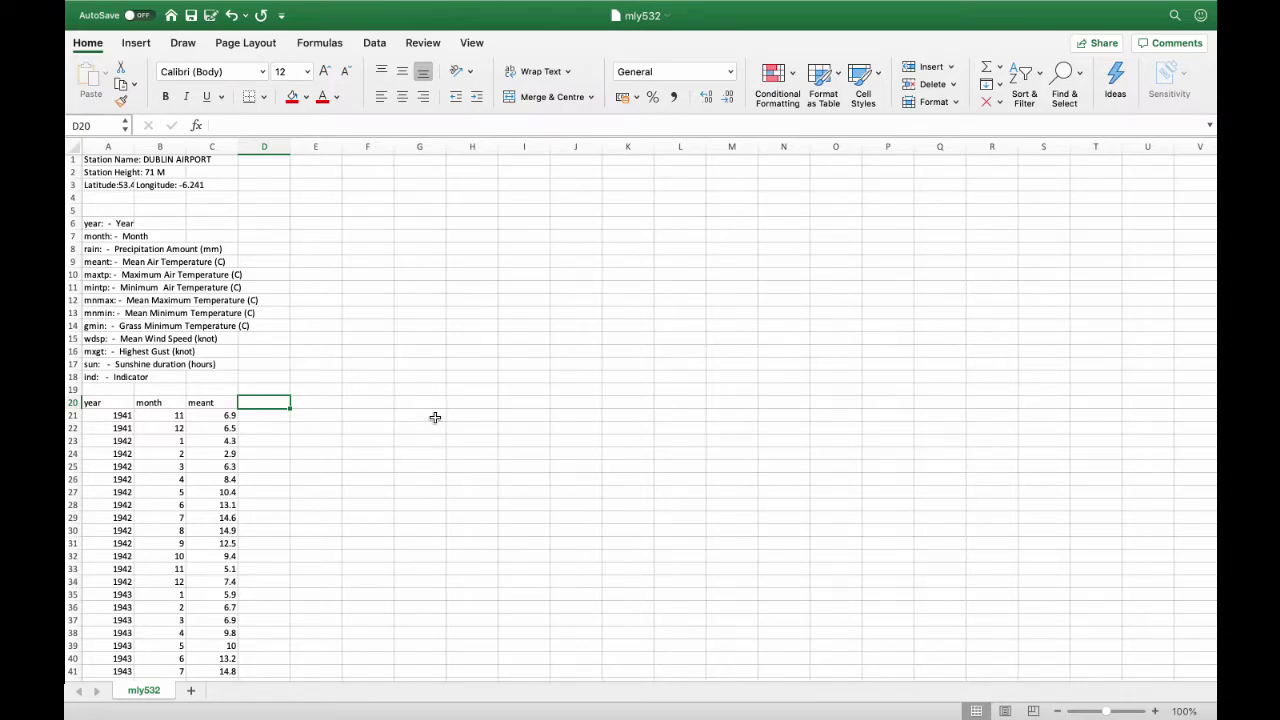
left_click(329, 402)
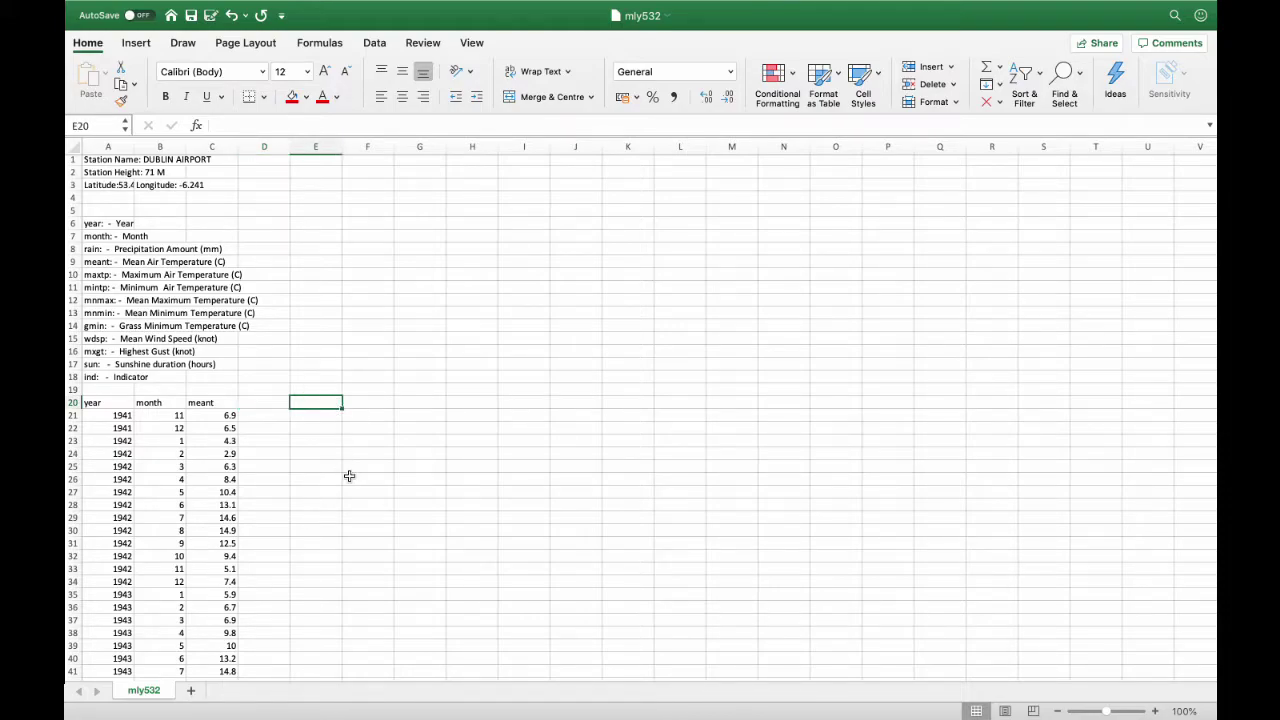
type("Year")
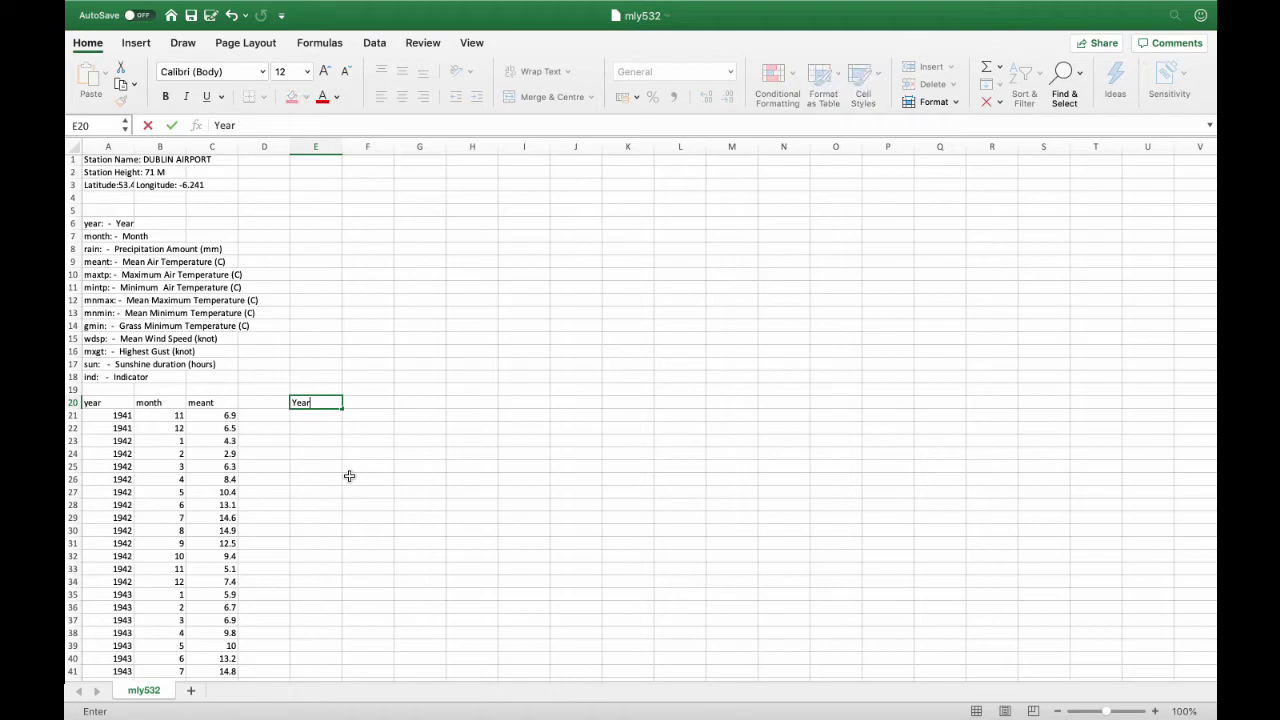
key("Tab")
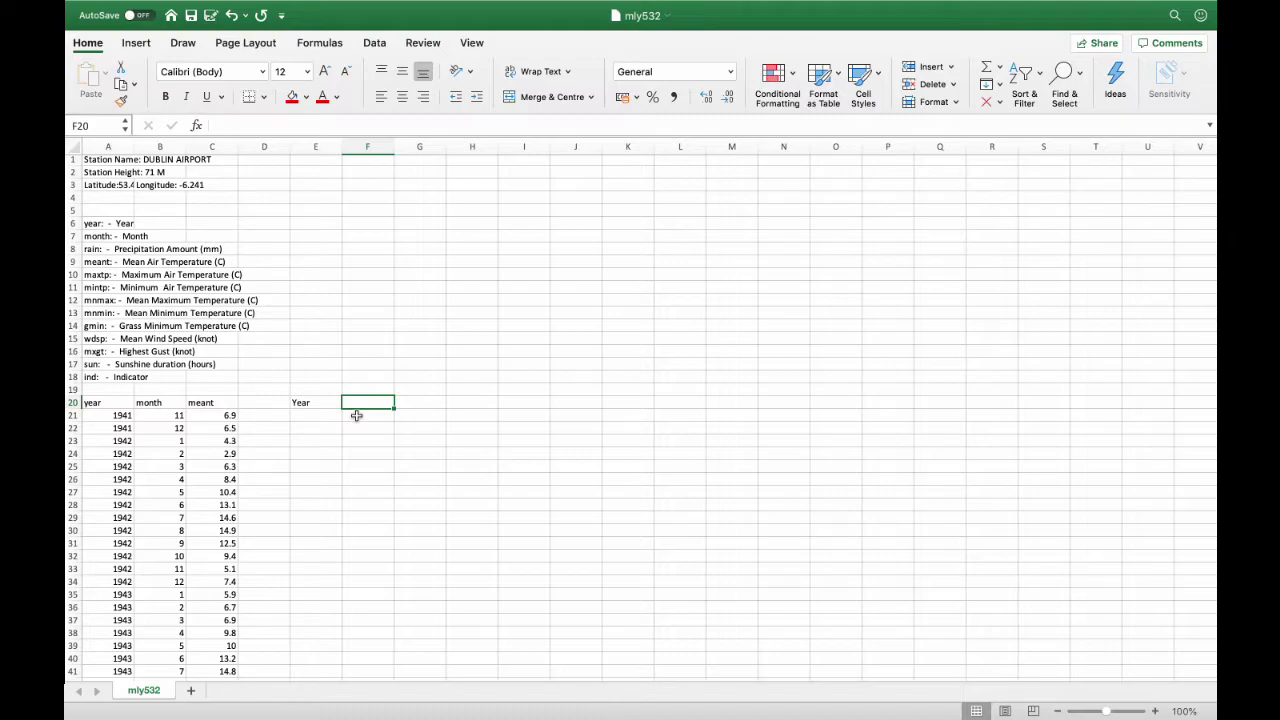
type("Su")
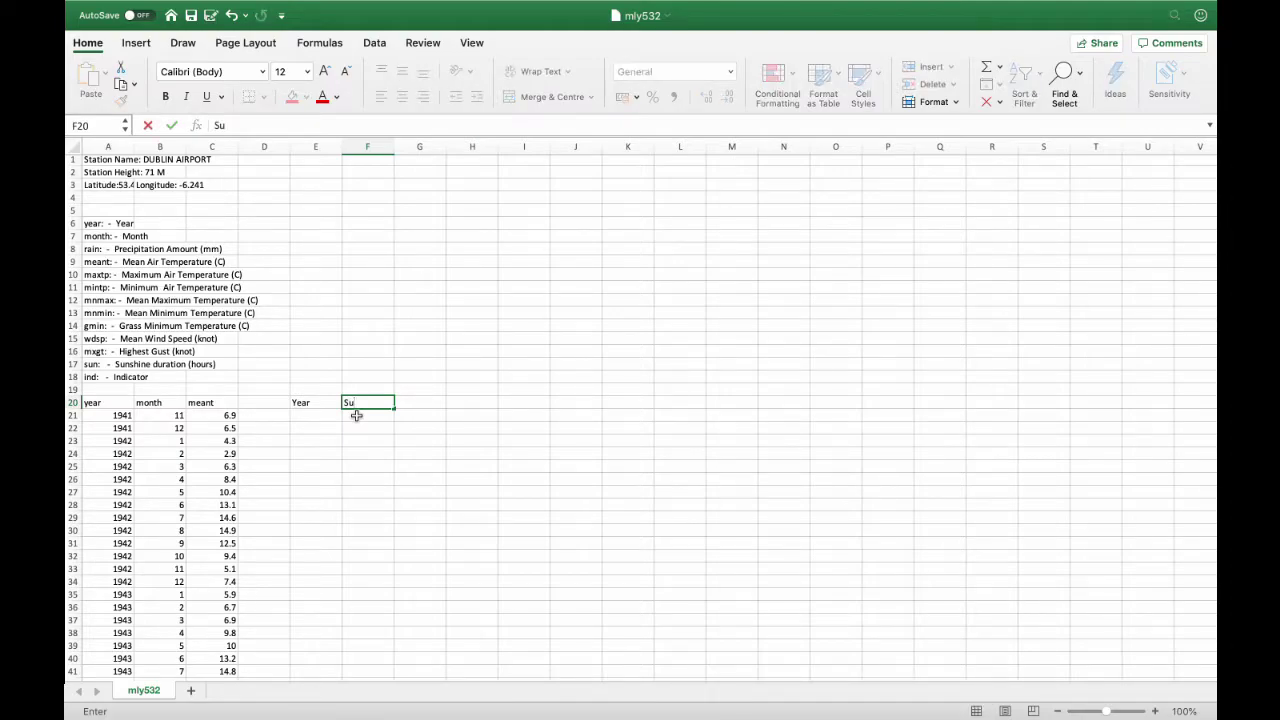
type("m meant")
key("Tab")
type("Mon")
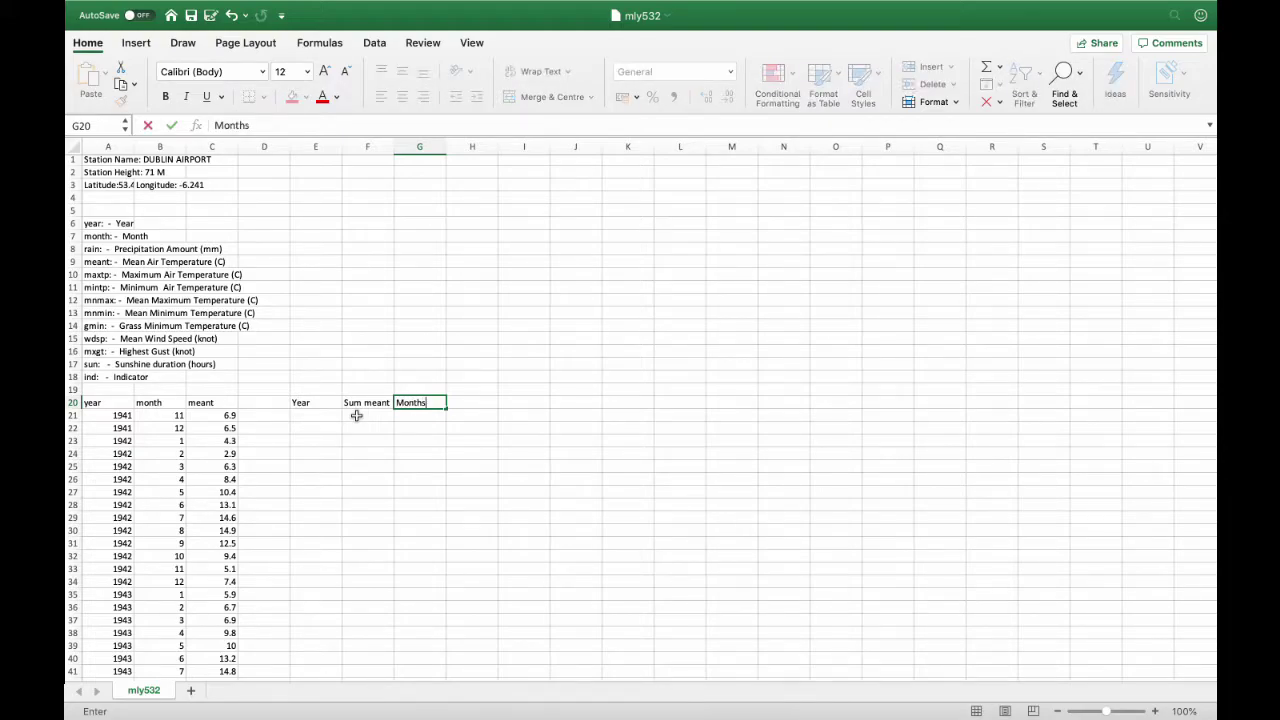
key("Tab")
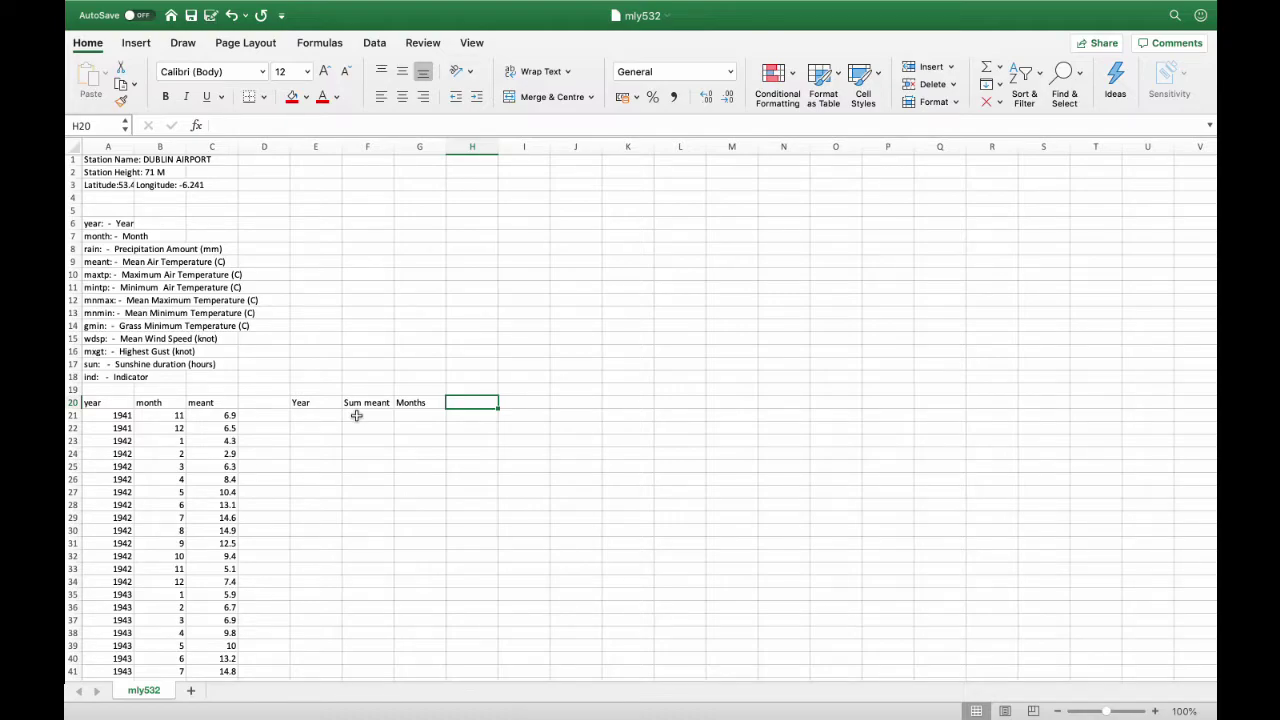
type("M")
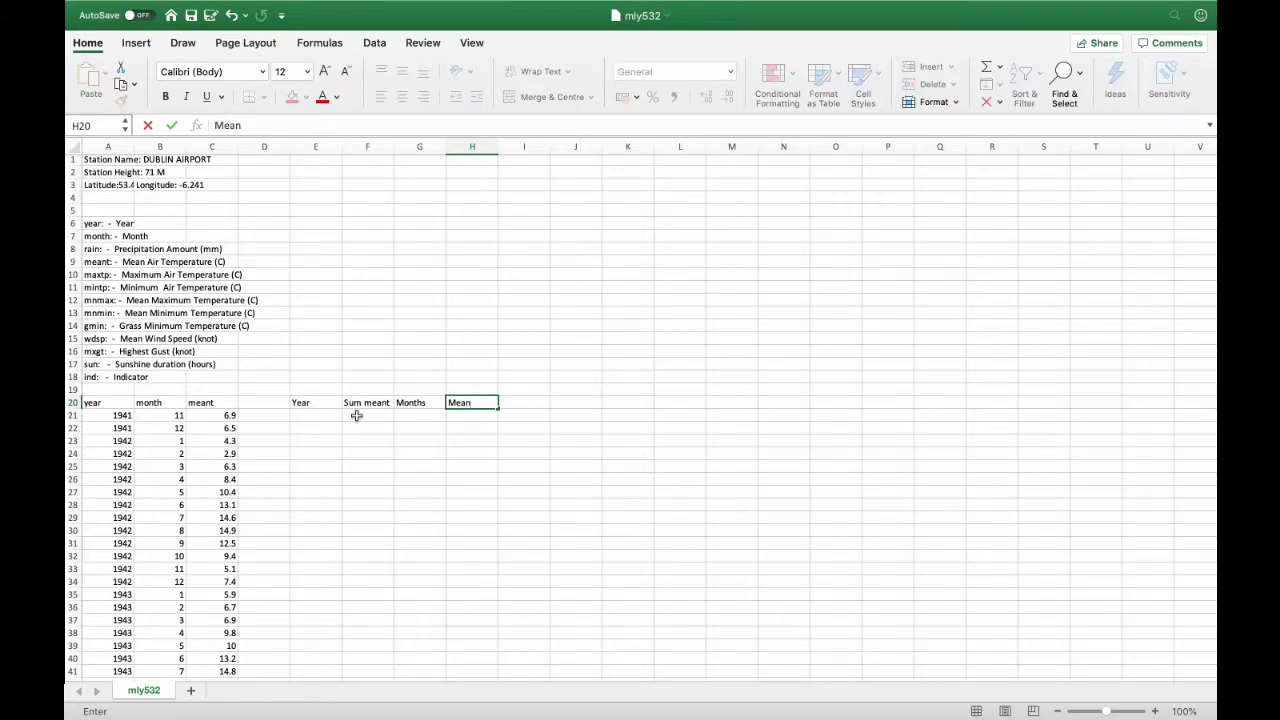
type("ean")
left_click(380, 420)
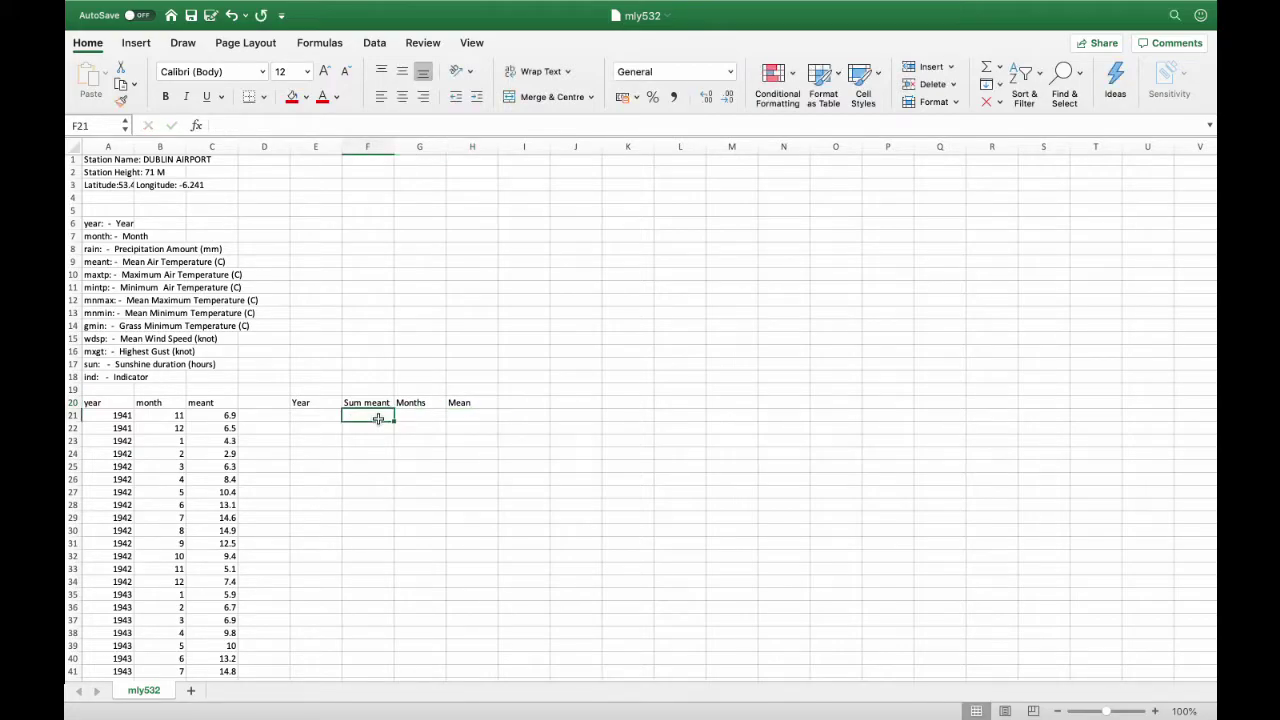
Step: Clear the contents of the single 2020 record in A959:C959 at the end of the data and return to the start
scroll(320, 425, "down", 5)
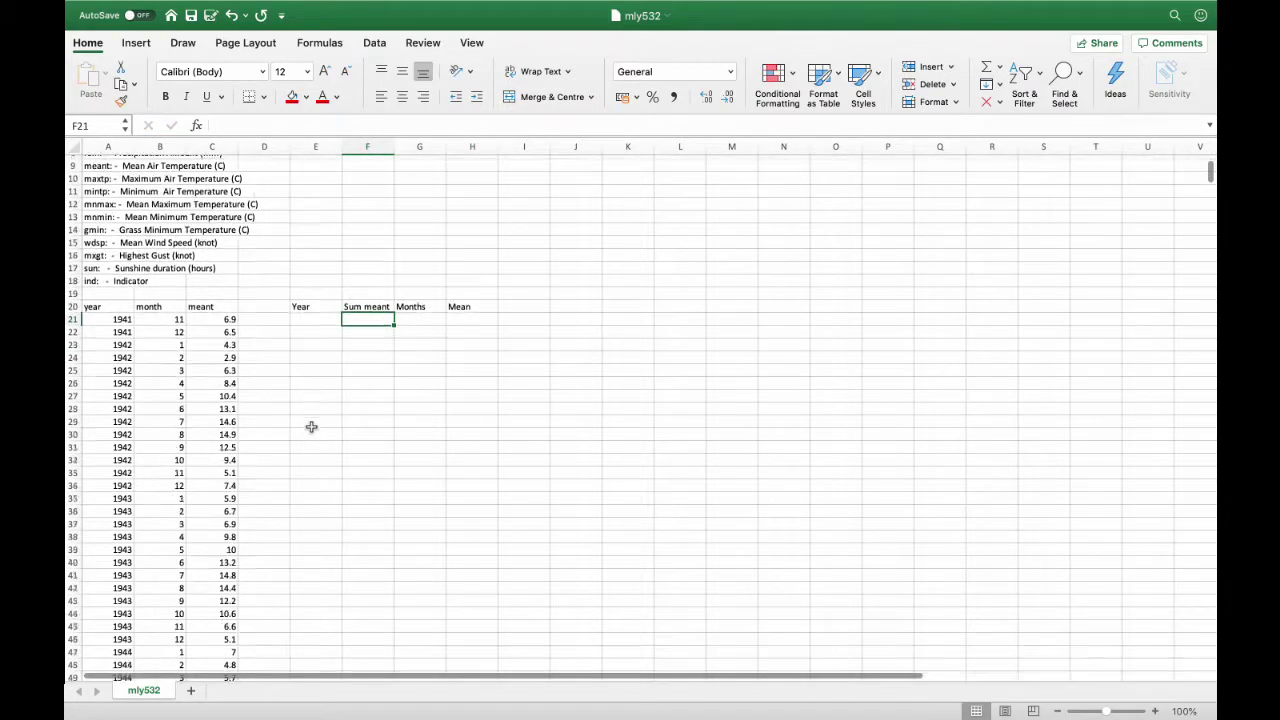
scroll(311, 427, "down", 2)
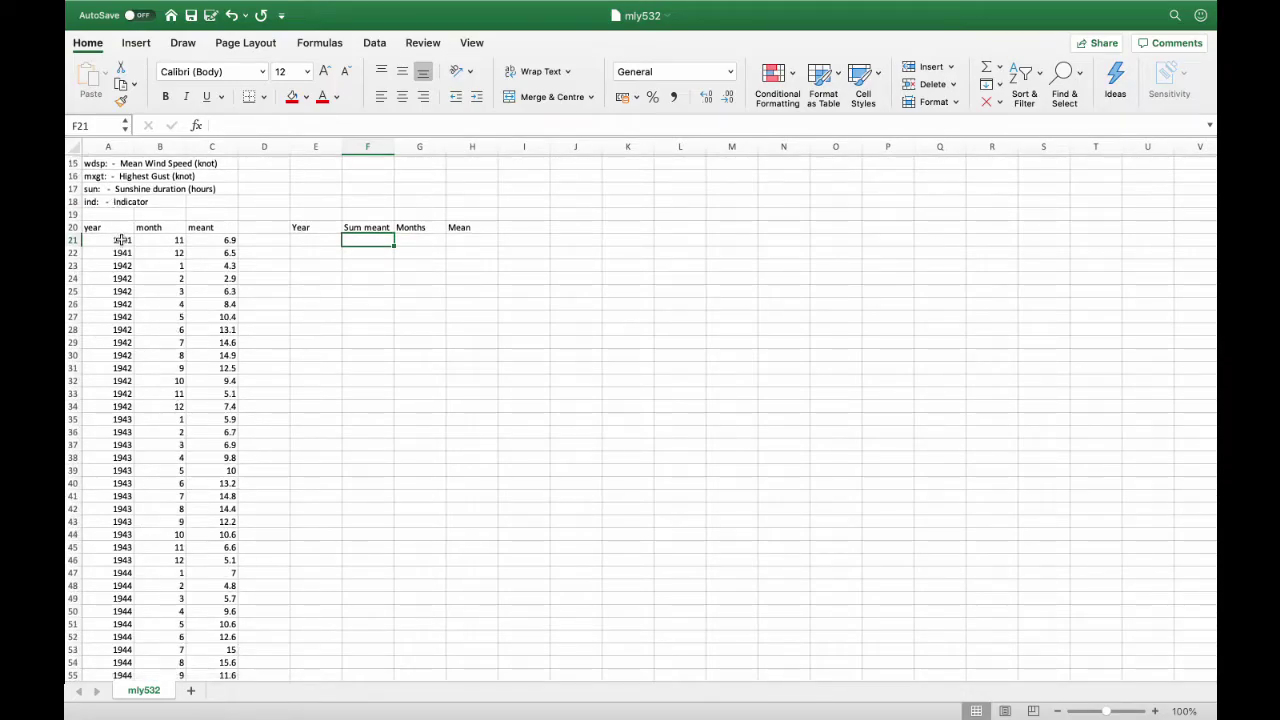
scroll(125, 440, "down", 20)
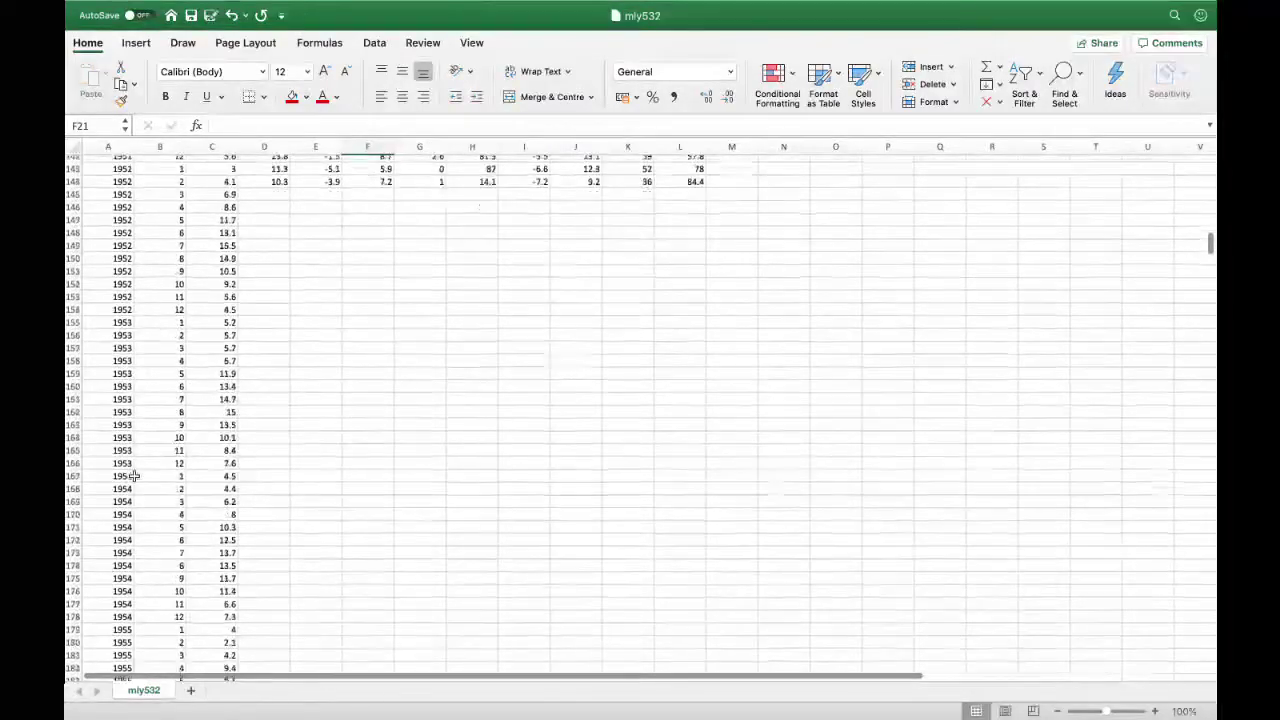
scroll(134, 476, "down", 20)
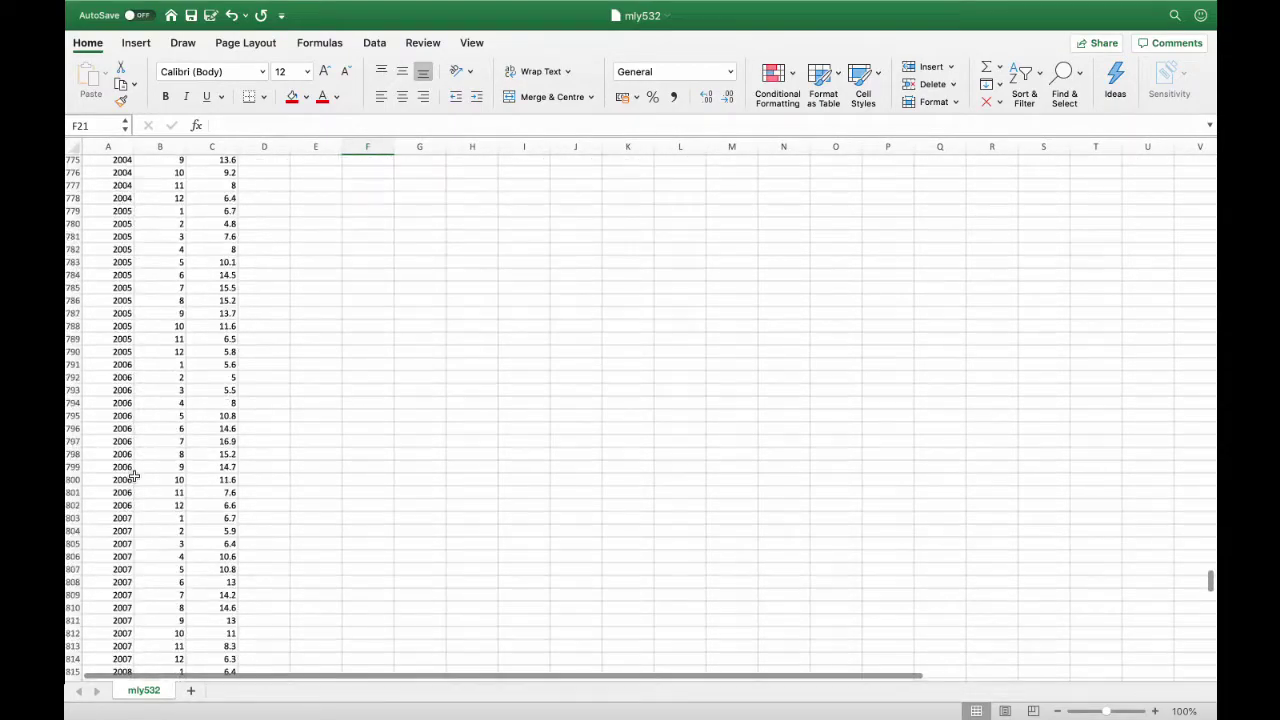
scroll(134, 476, "up", 20)
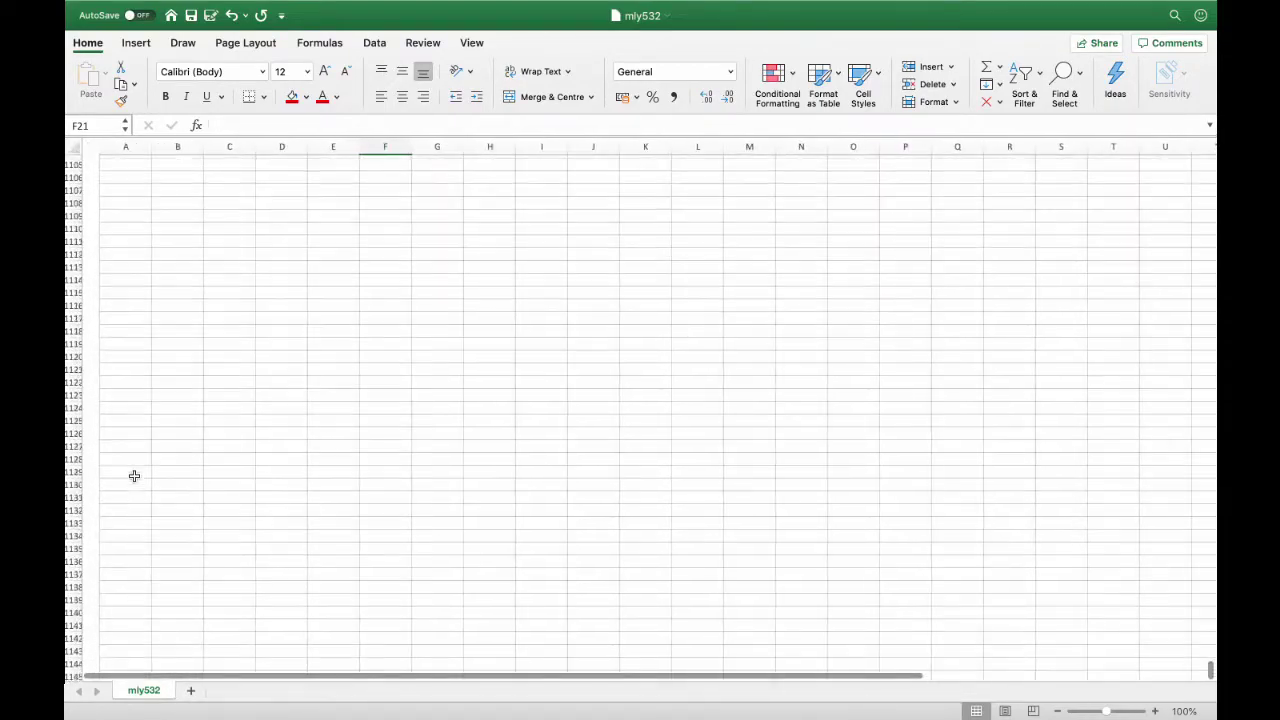
scroll(134, 476, "up", 20)
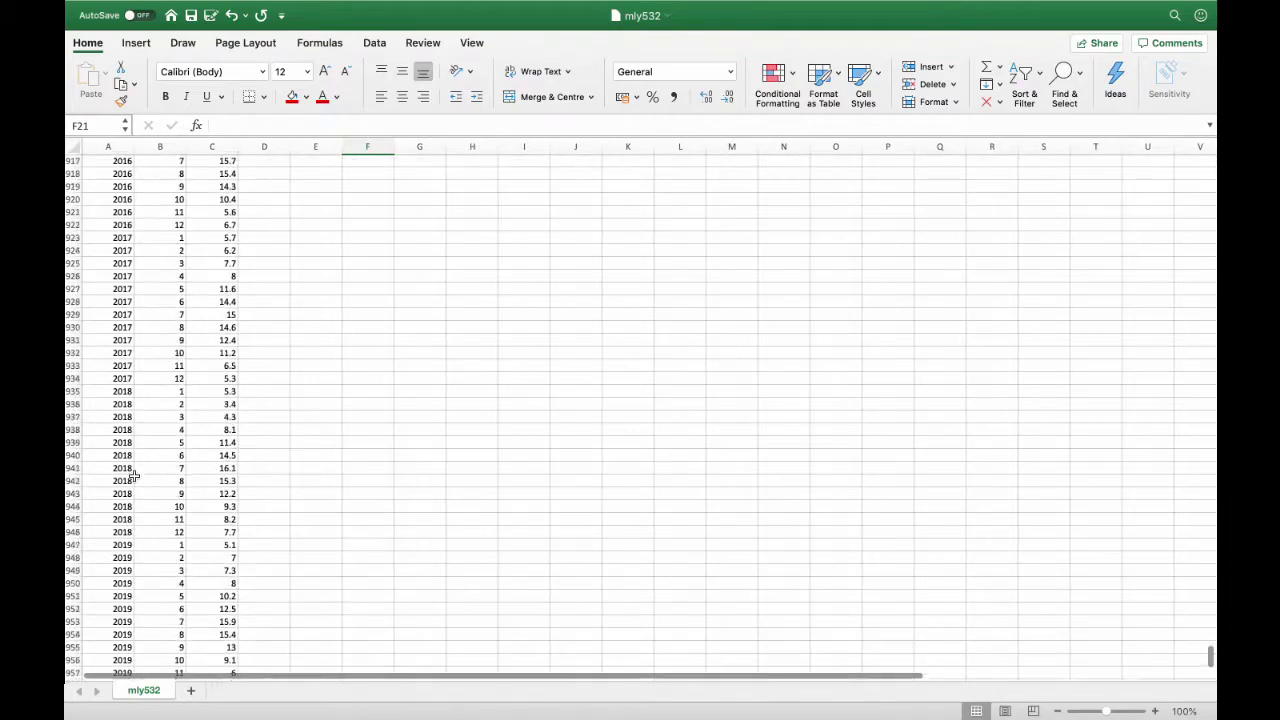
scroll(134, 476, "up", 1)
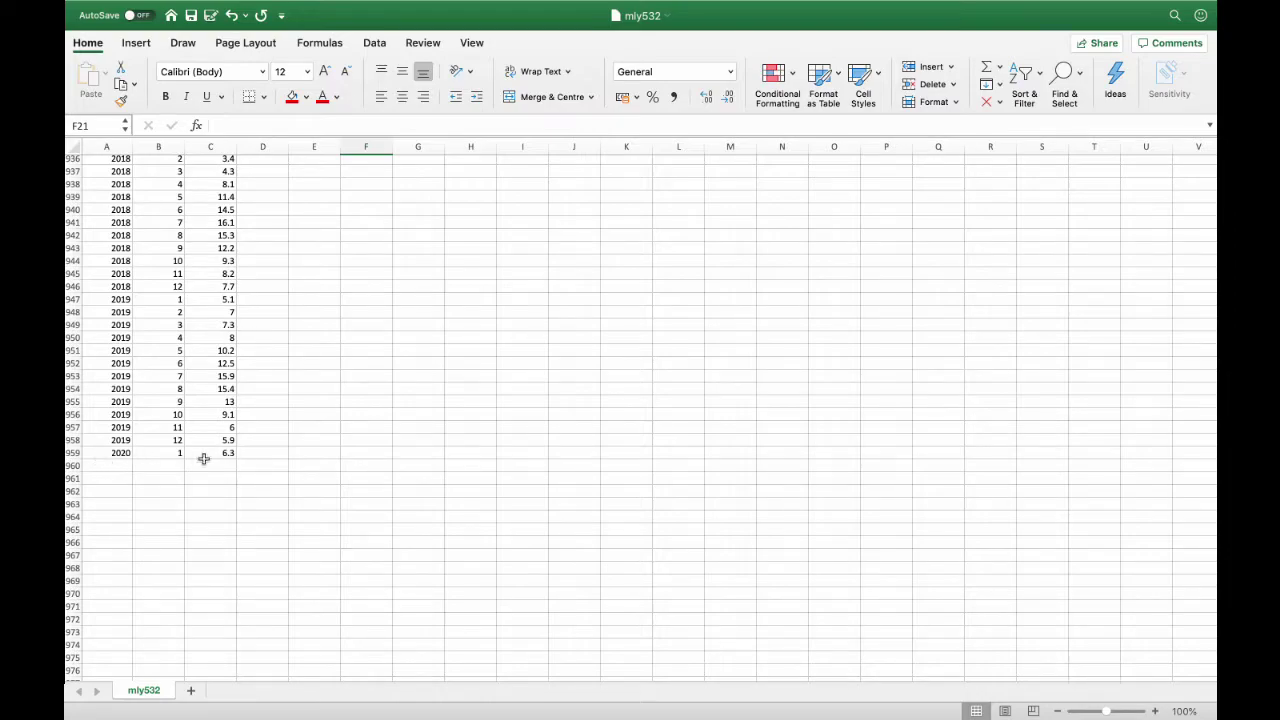
left_click_drag(93, 453, 210, 457)
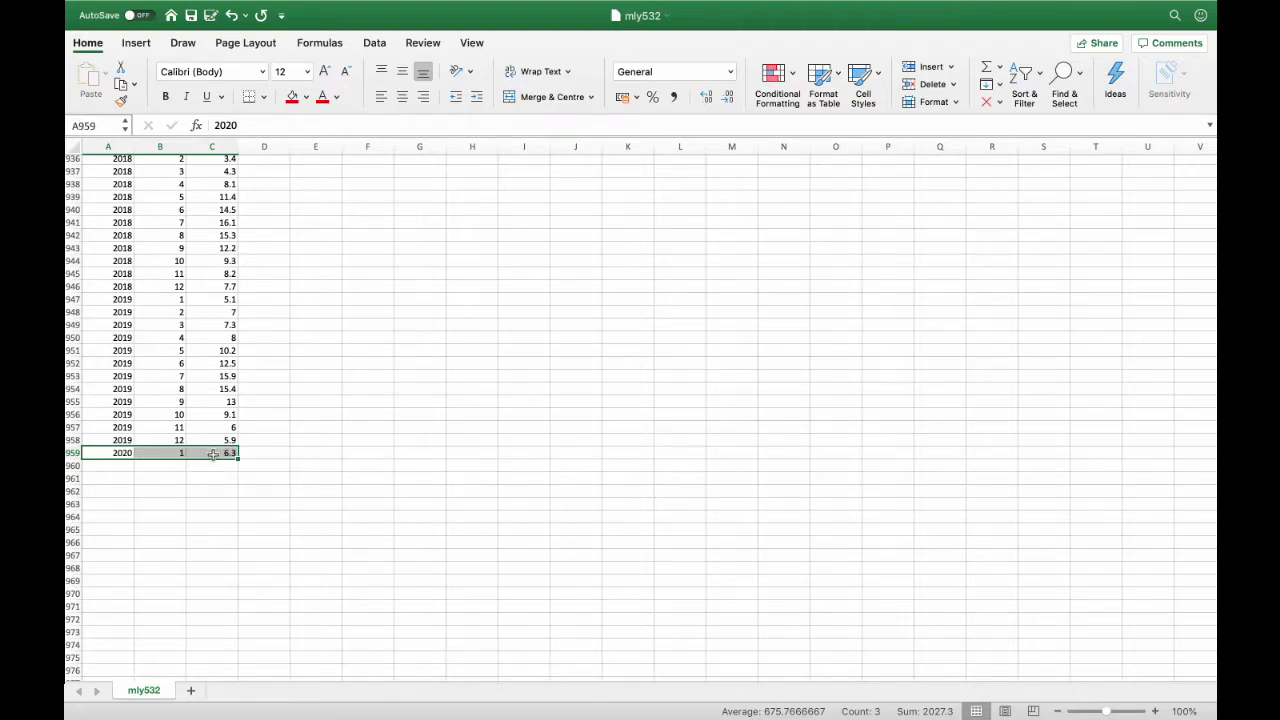
left_click_drag(150, 462, 122, 469)
left_click(122, 469)
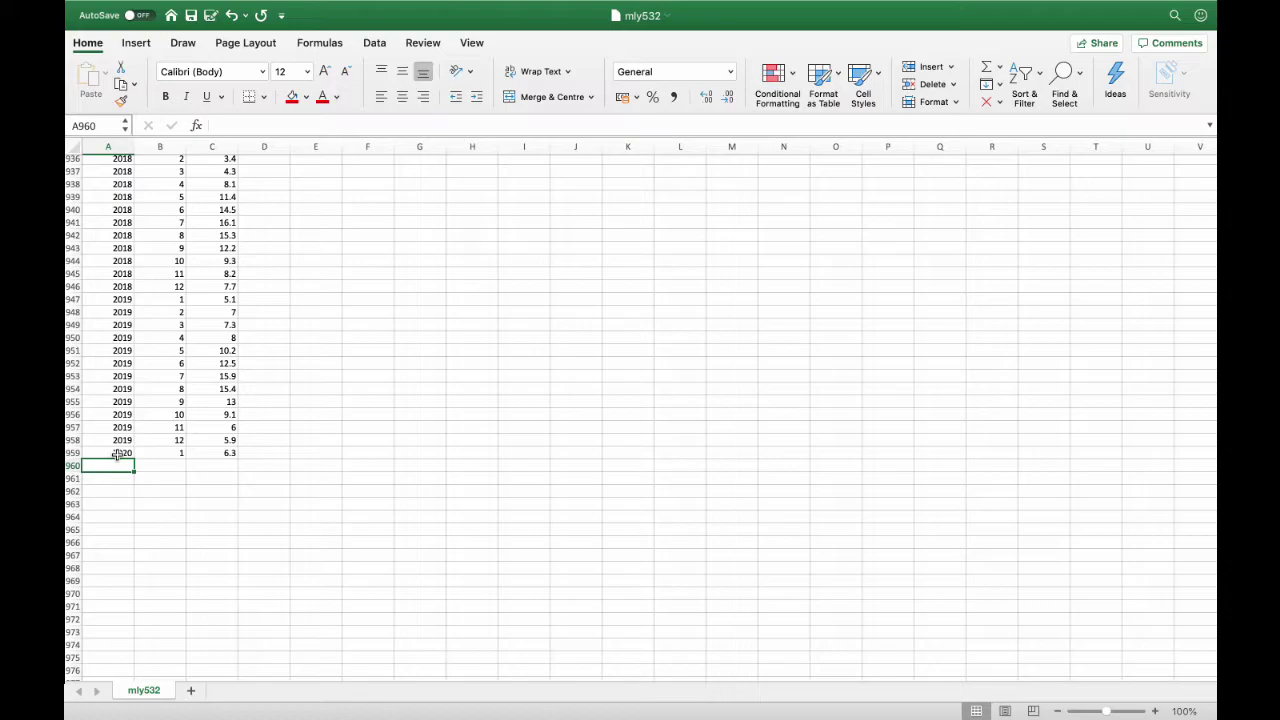
left_click(110, 453)
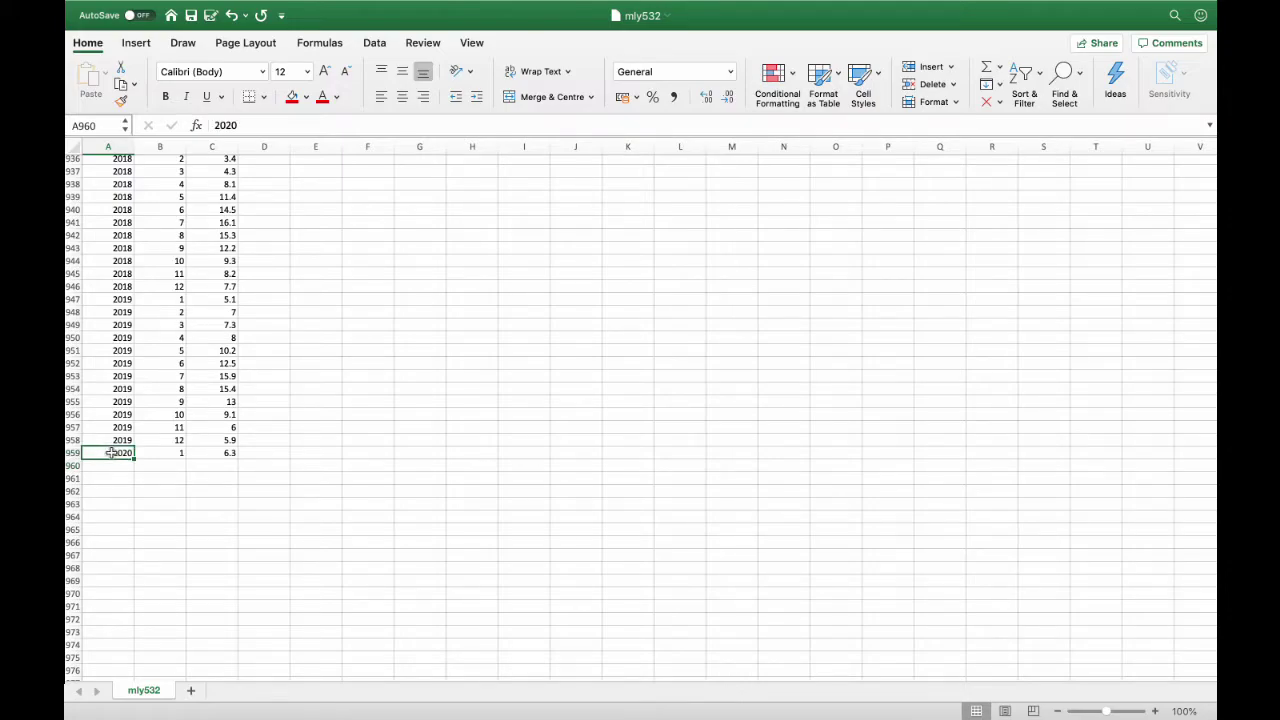
left_click_drag(118, 453, 218, 453)
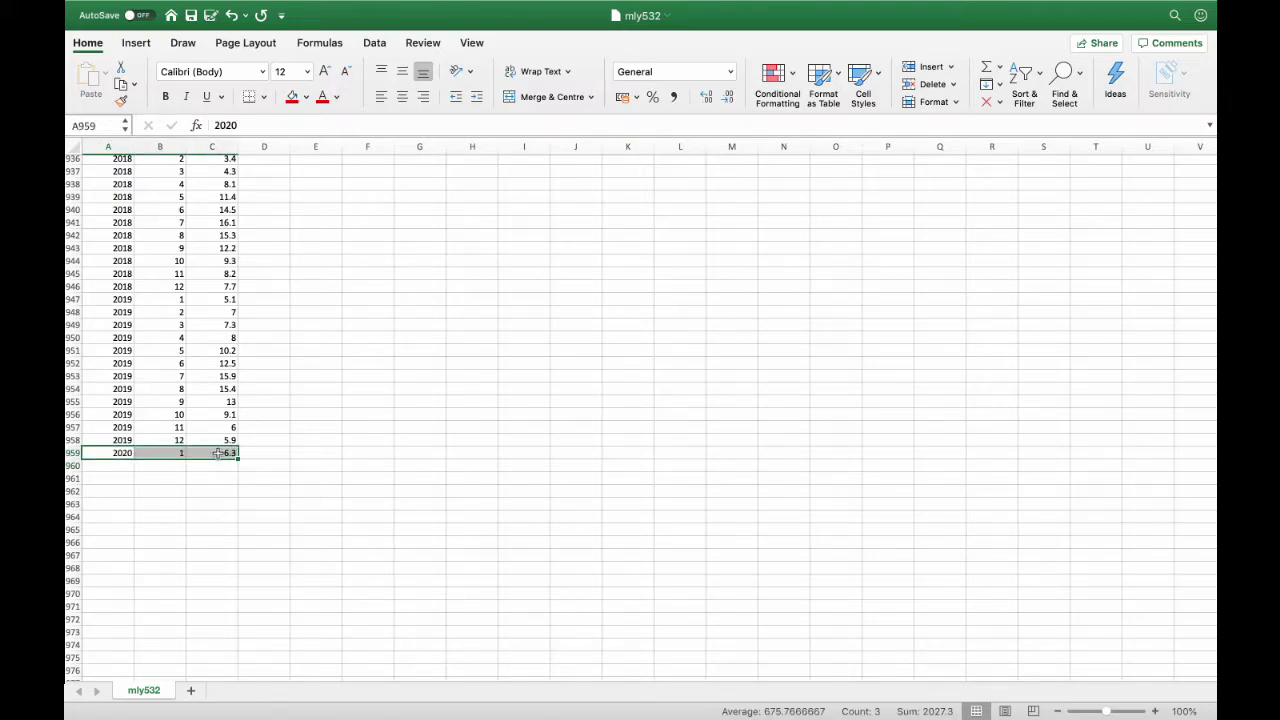
right_click(218, 453)
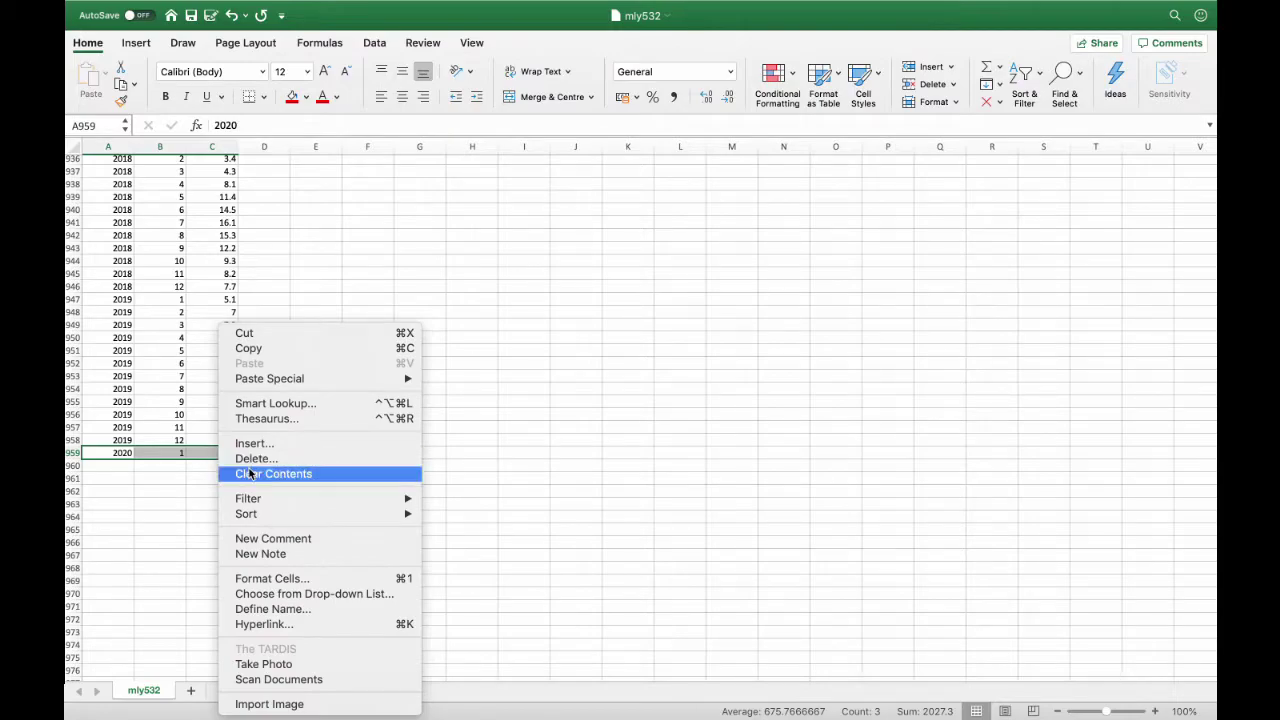
left_click(250, 472)
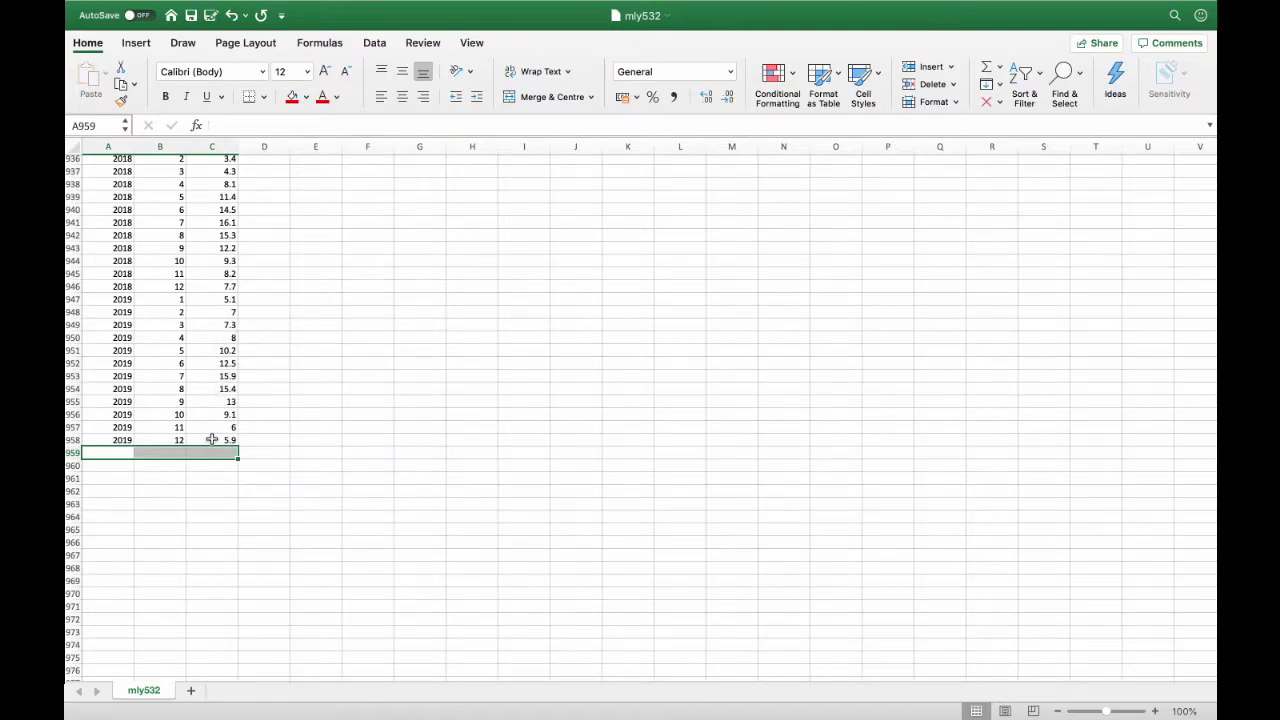
scroll(212, 439, "up", 20)
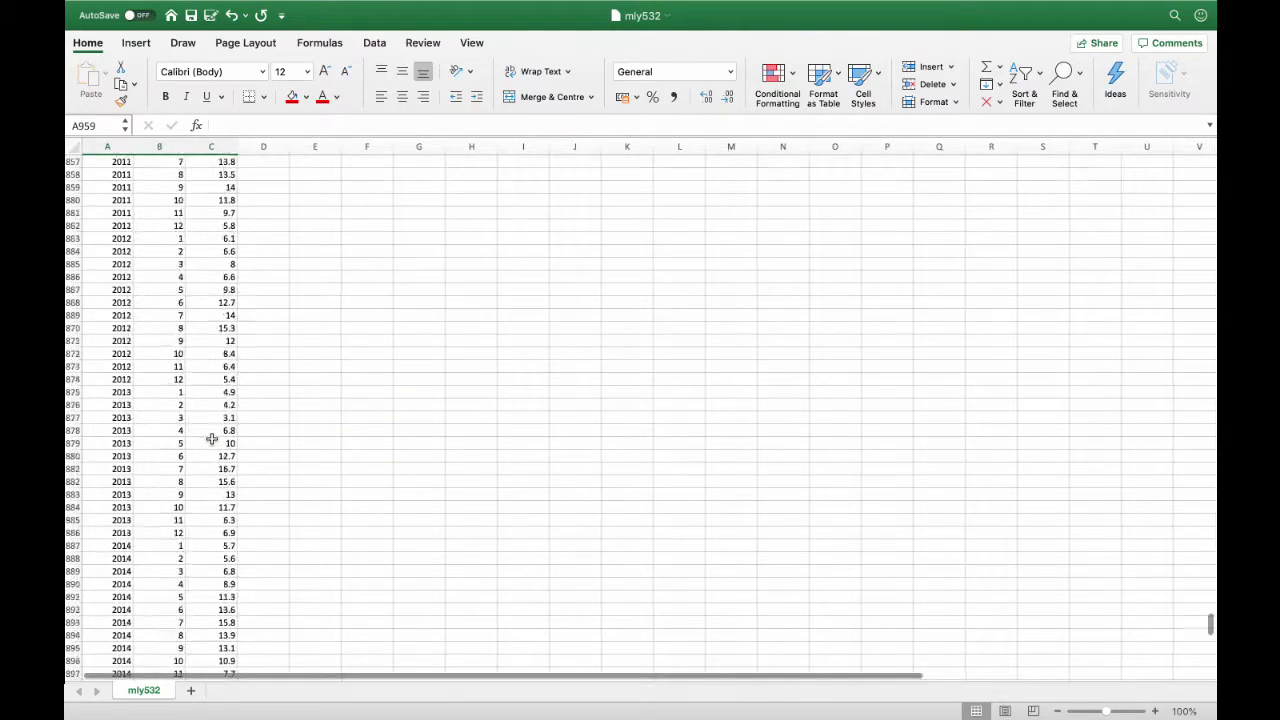
scroll(212, 439, "up", 20)
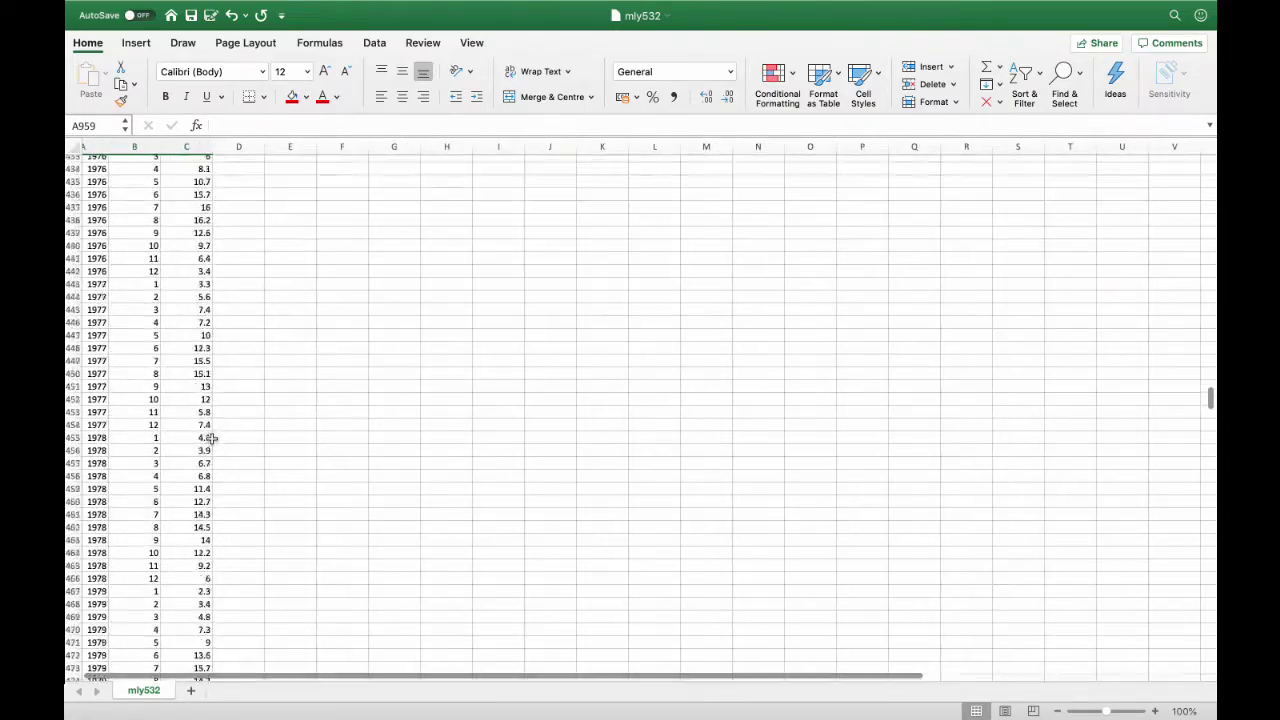
scroll(212, 439, "up", 20)
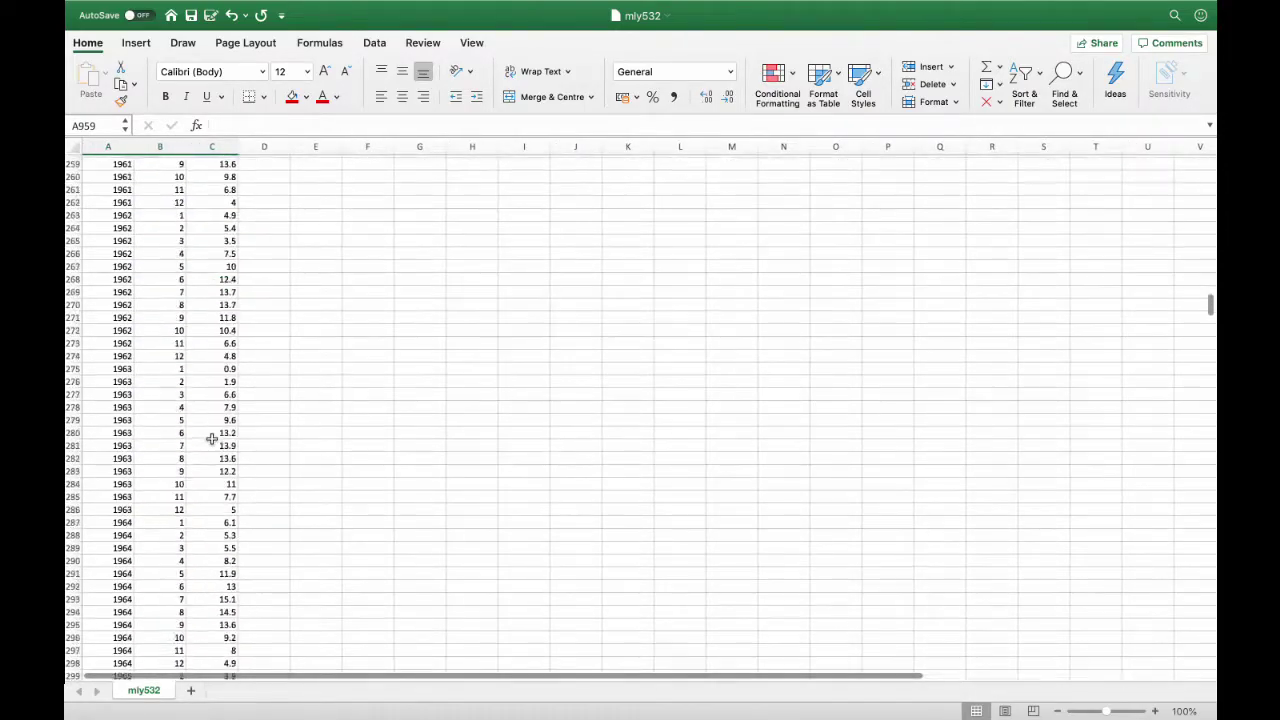
scroll(212, 439, "up", 15)
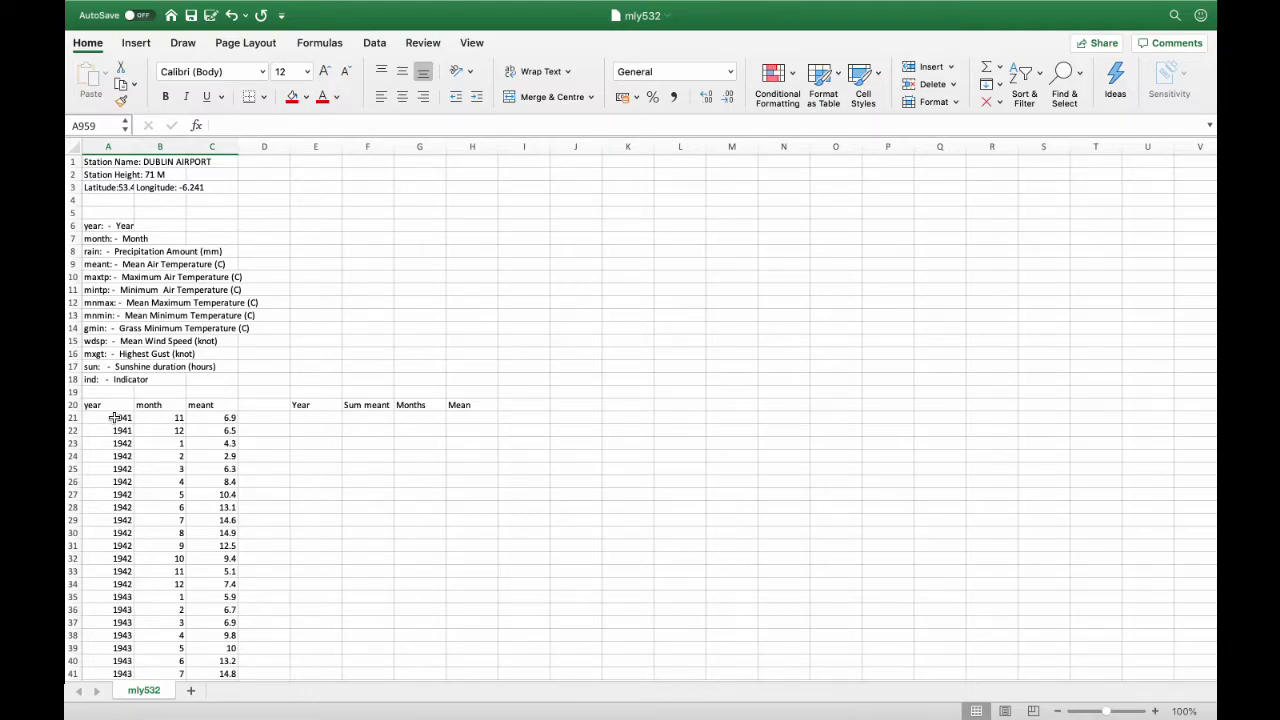
Step: Delete the two 1941 records in A21:C22, shifting the cells below up so the data starts in January 1942
left_click_drag(115, 417, 211, 435)
right_click(211, 435)
left_click(247, 461)
left_click(272, 510)
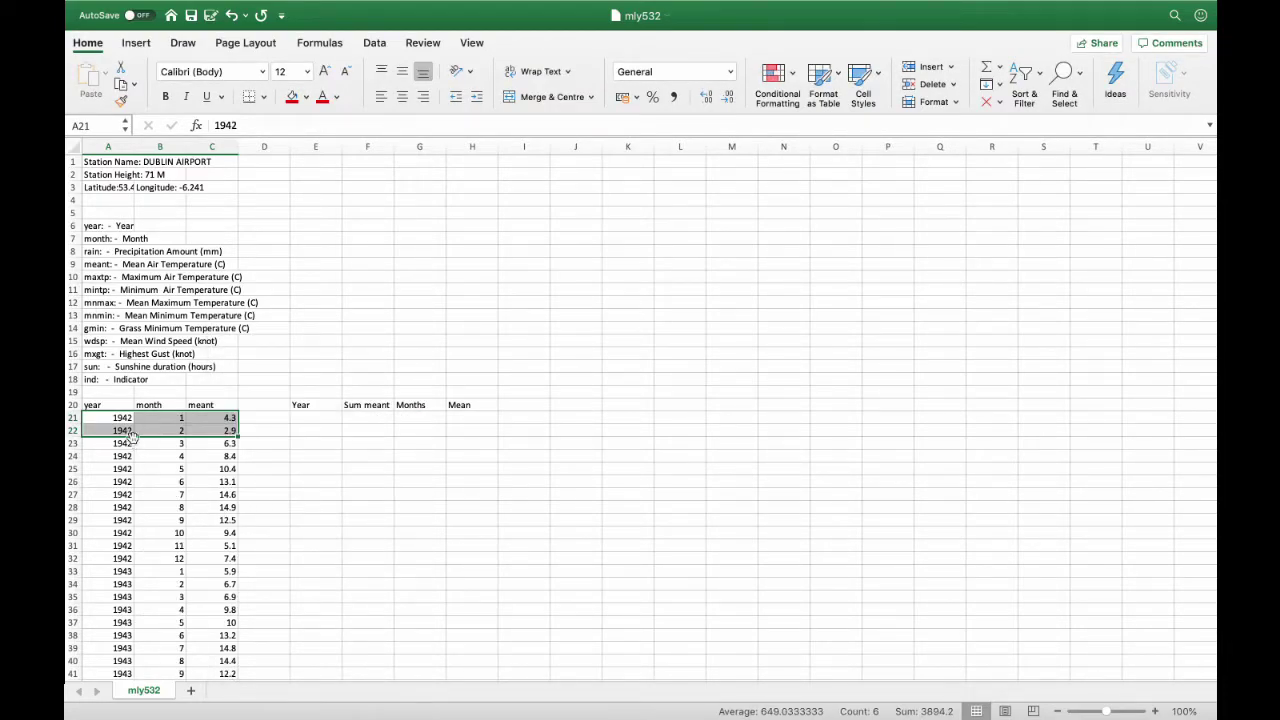
left_click(117, 423)
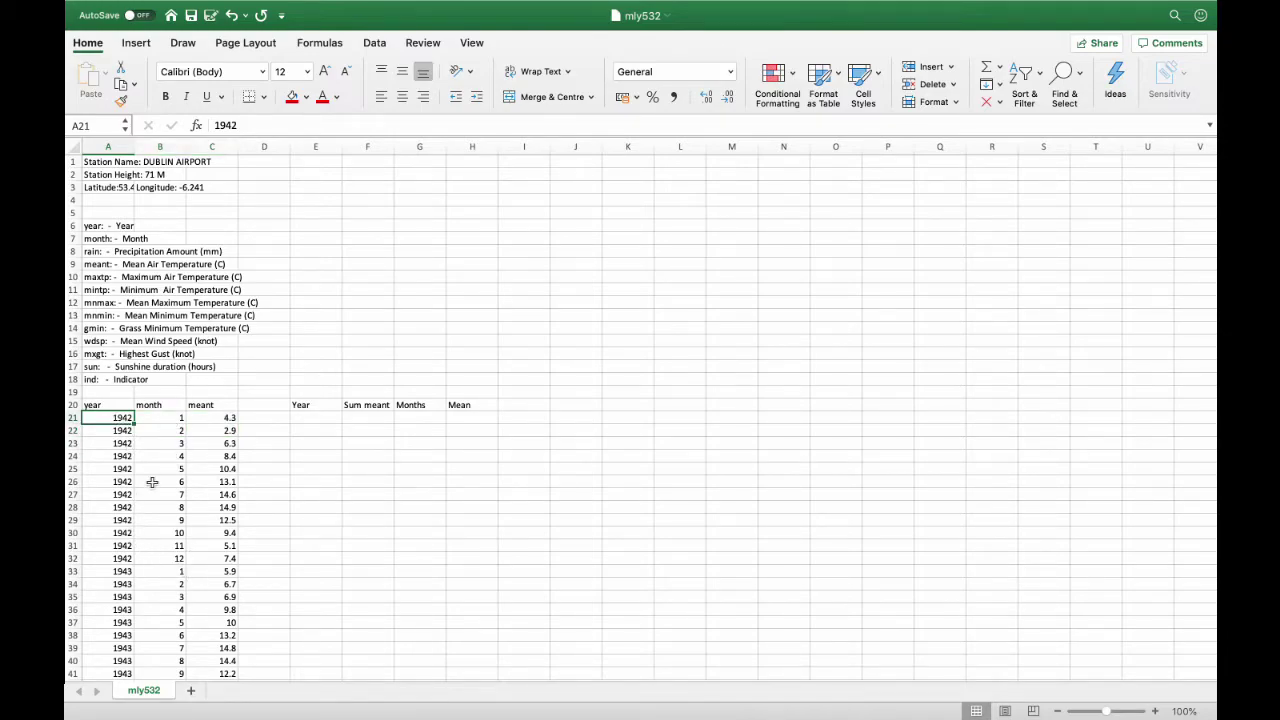
Step: Enter the years 1942, 1943 and 1944 in cells E21 to E23 under the Year heading
scroll(152, 479, "down", 4)
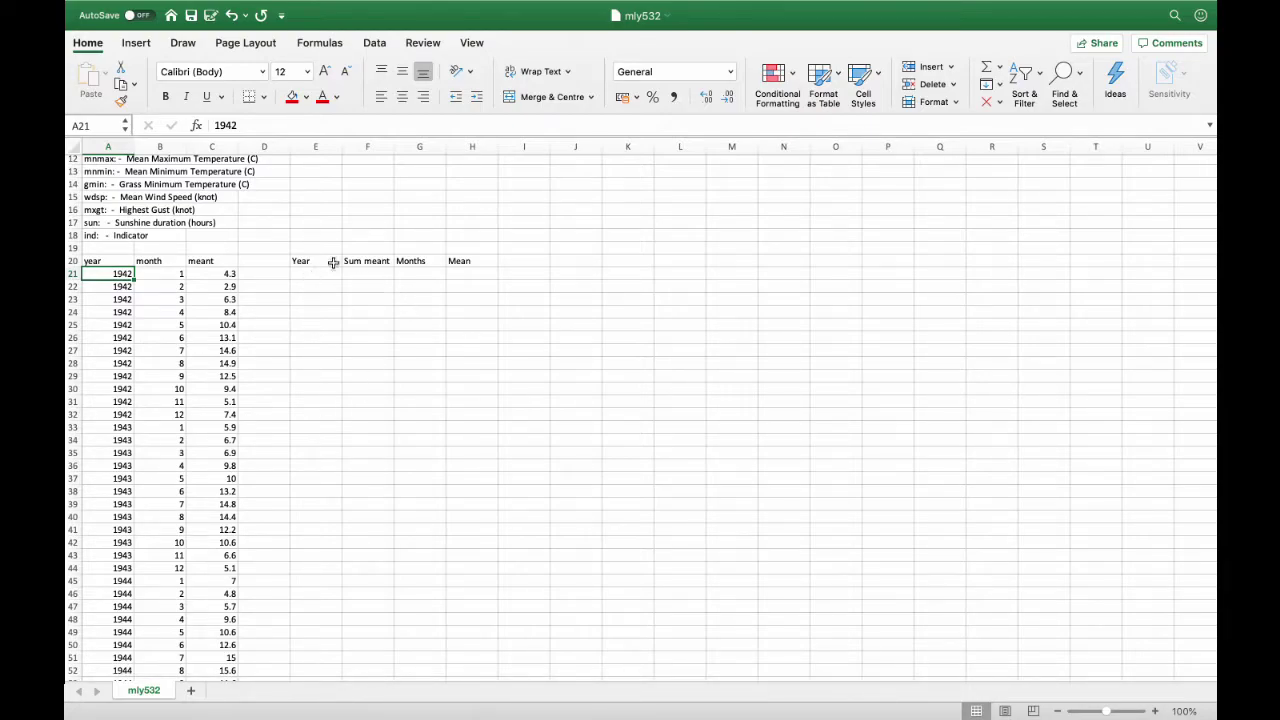
left_click(319, 273)
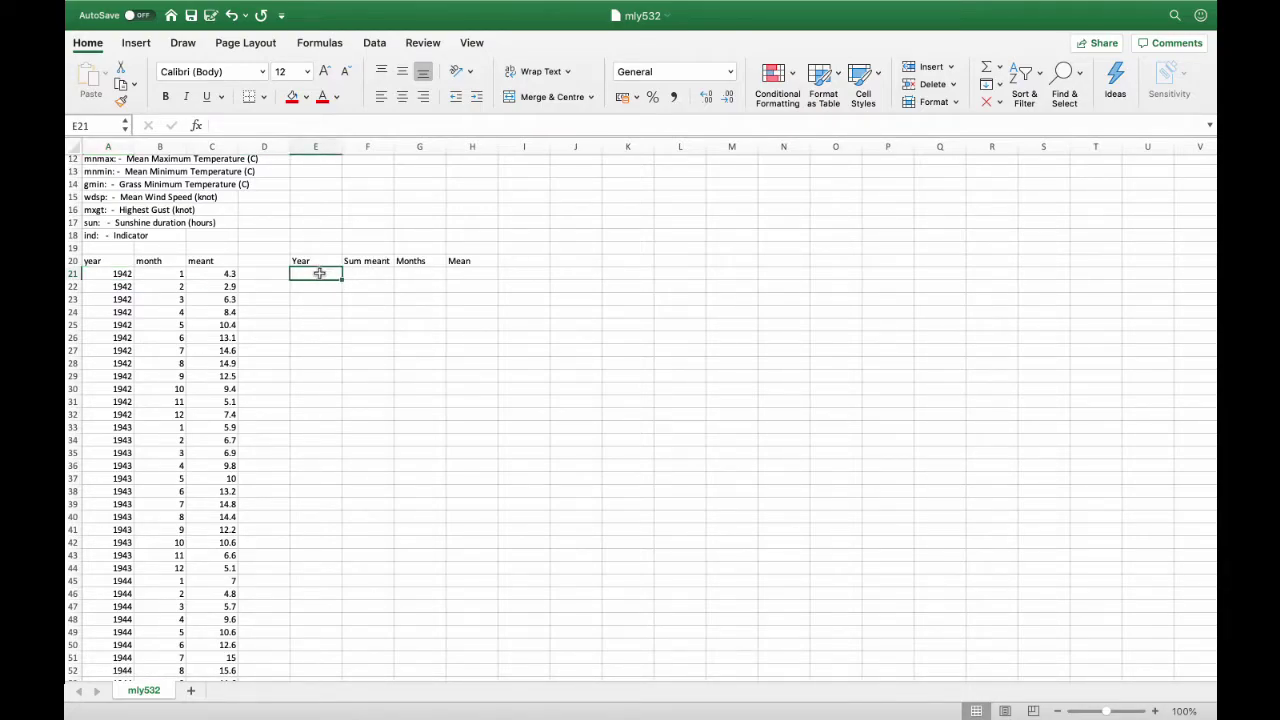
type("1942")
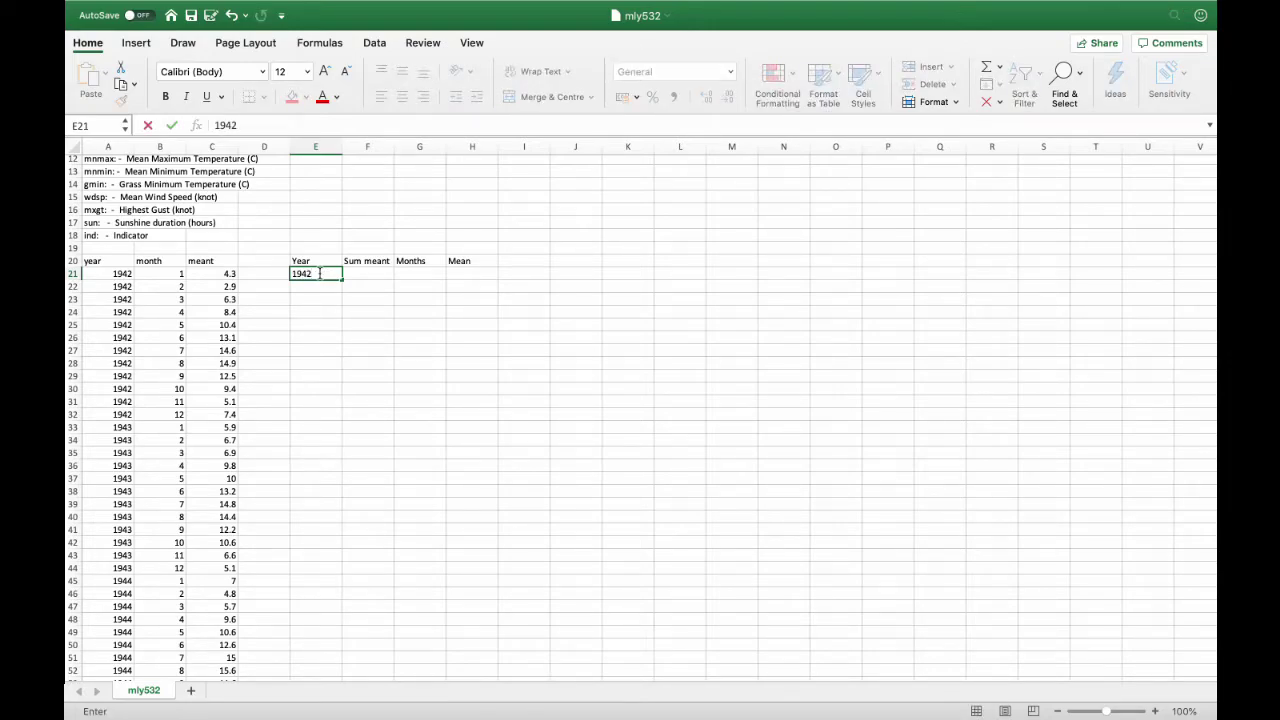
key("Return")
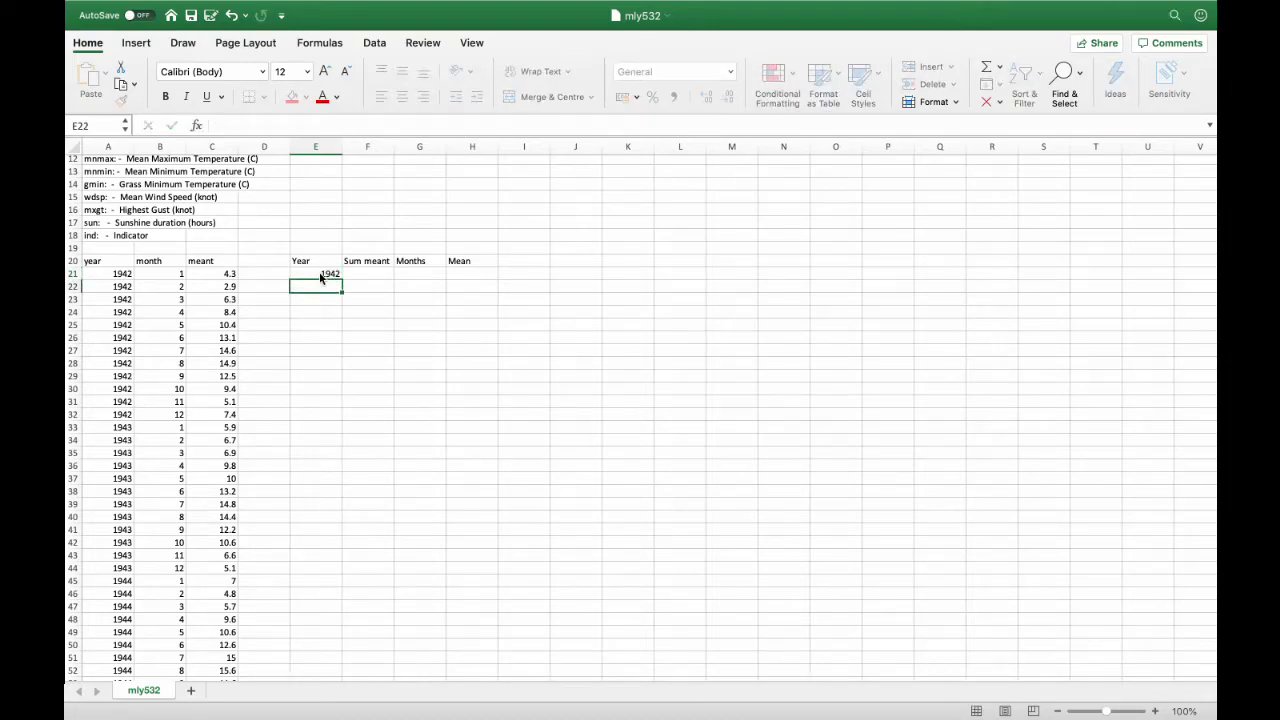
type("1943")
key("Return")
type("1944")
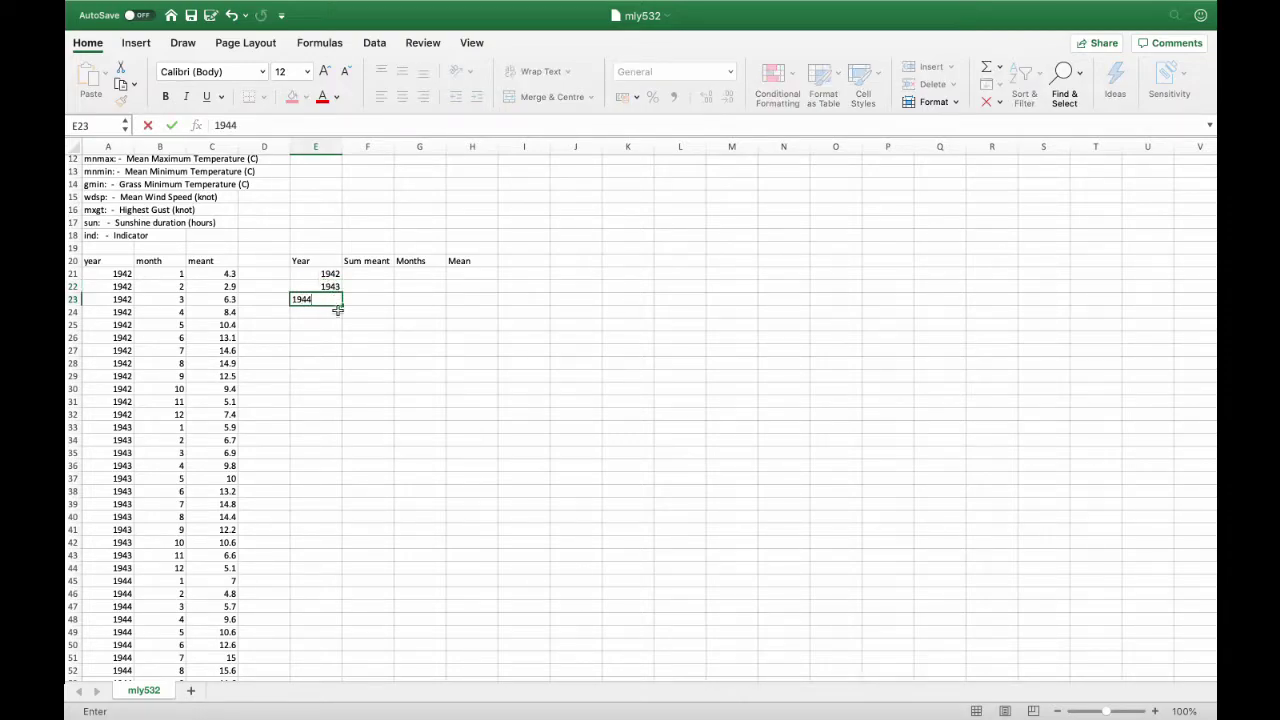
key("Return")
Step: Try to continue the year list by filling from the single cell E23 down to E34
left_click(330, 298)
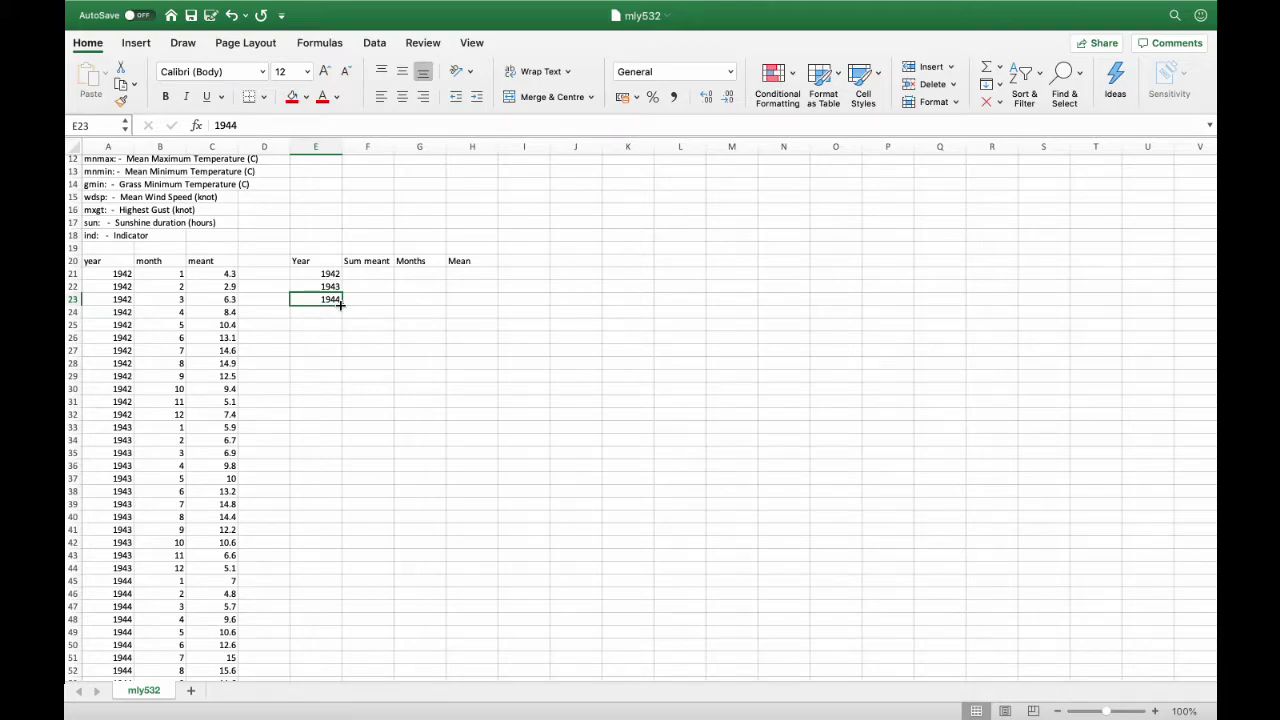
left_click_drag(341, 305, 341, 441)
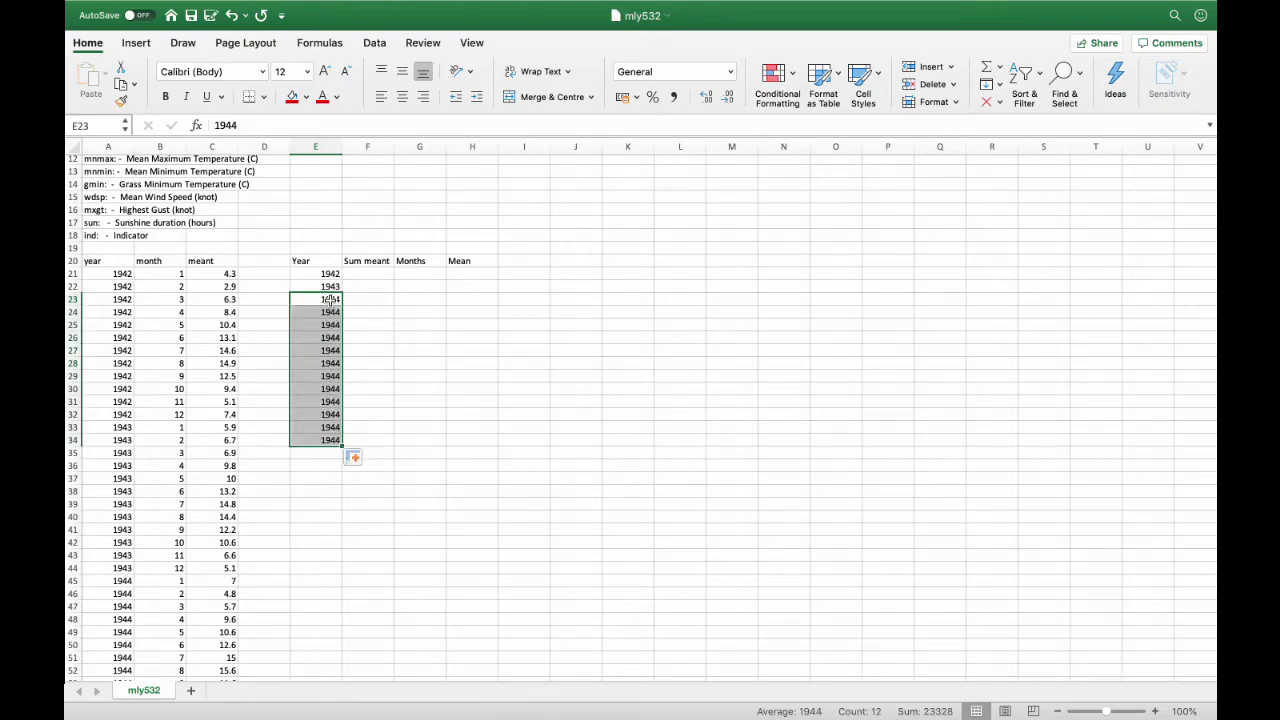
left_click(331, 302)
Step: Enter the formula =E23+1 in cell E24 to calculate the next year from the one above
left_click(330, 312)
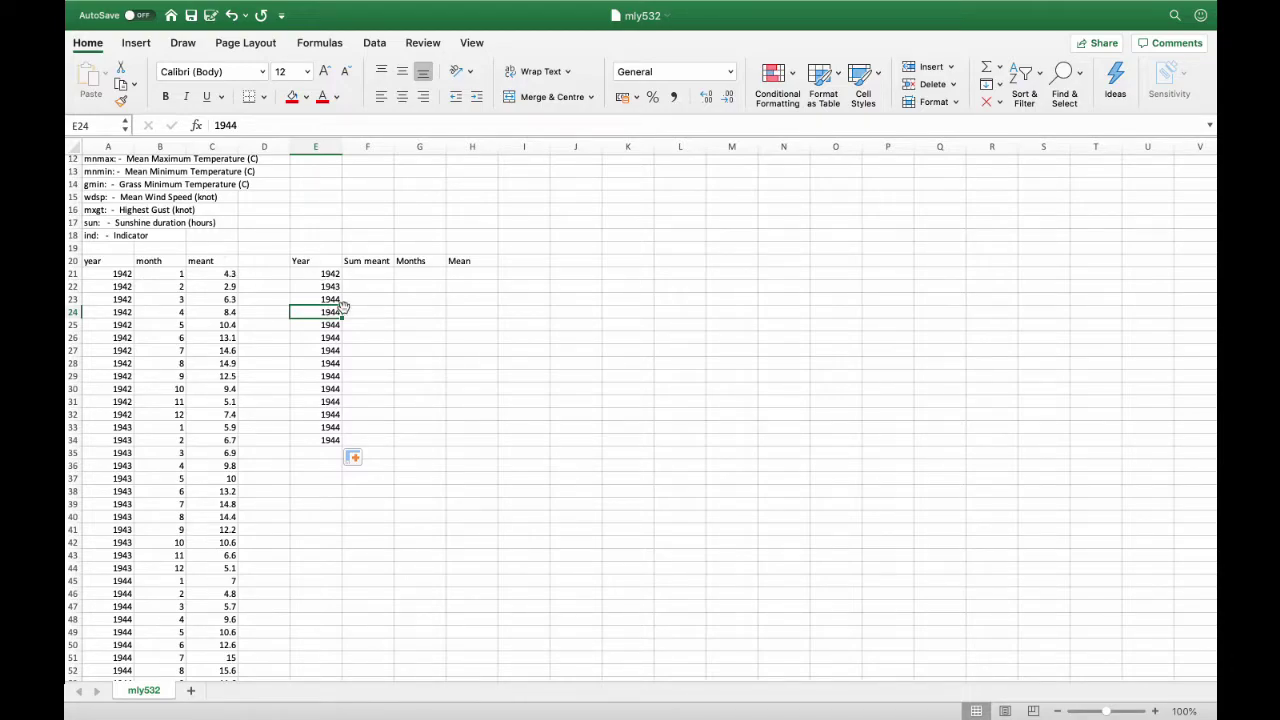
type("=")
left_click(329, 300)
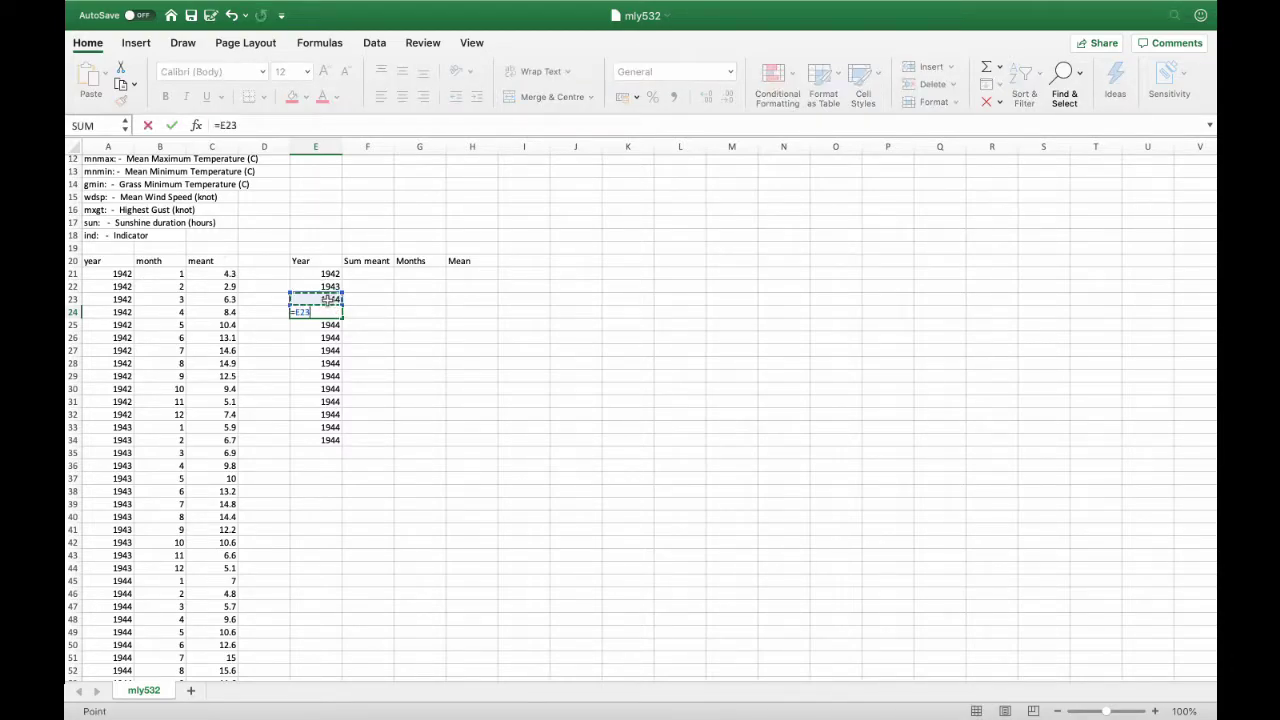
type("+1")
key("Return")
Step: Fill the year formula from E24 down the column and clear the surplus years in E99:E212, ending the list at 2019
left_click(332, 310)
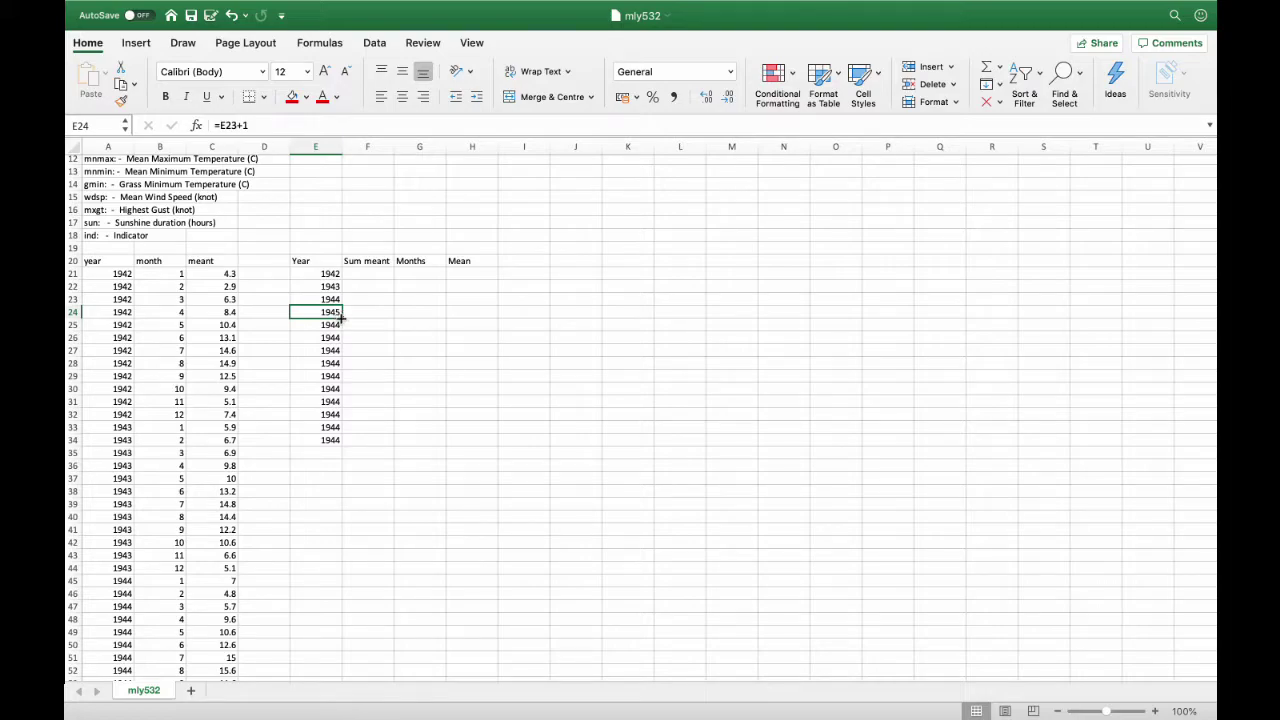
left_click_drag(341, 317, 317, 385)
right_click(317, 387)
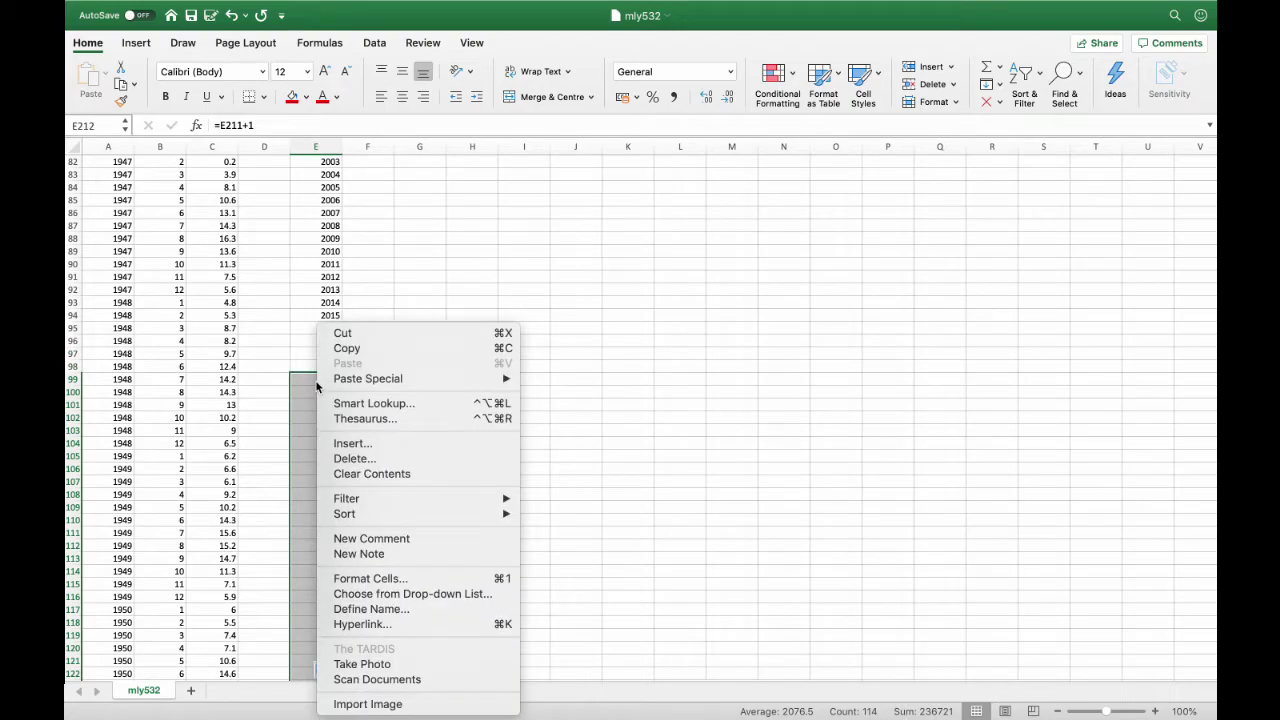
left_click(376, 474)
scroll(406, 349, "up", 15)
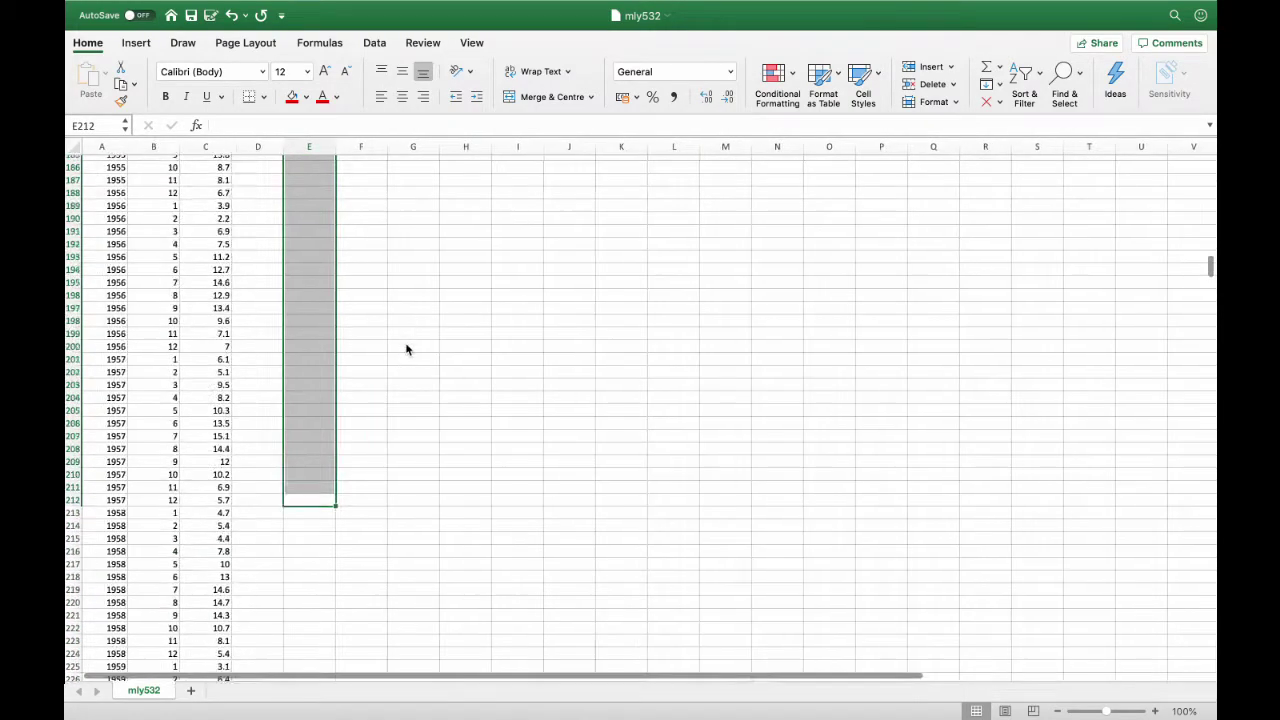
scroll(406, 349, "down", 5)
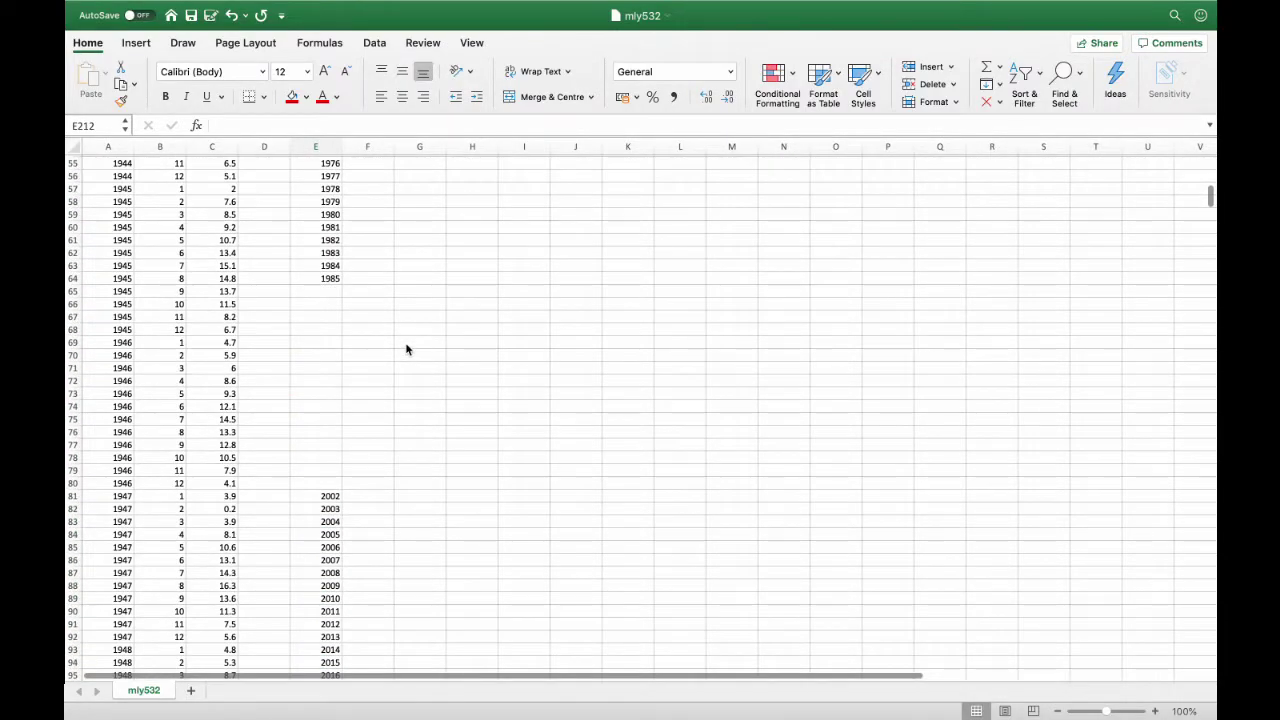
scroll(353, 364, "up", 8)
scroll(353, 364, "up", 5)
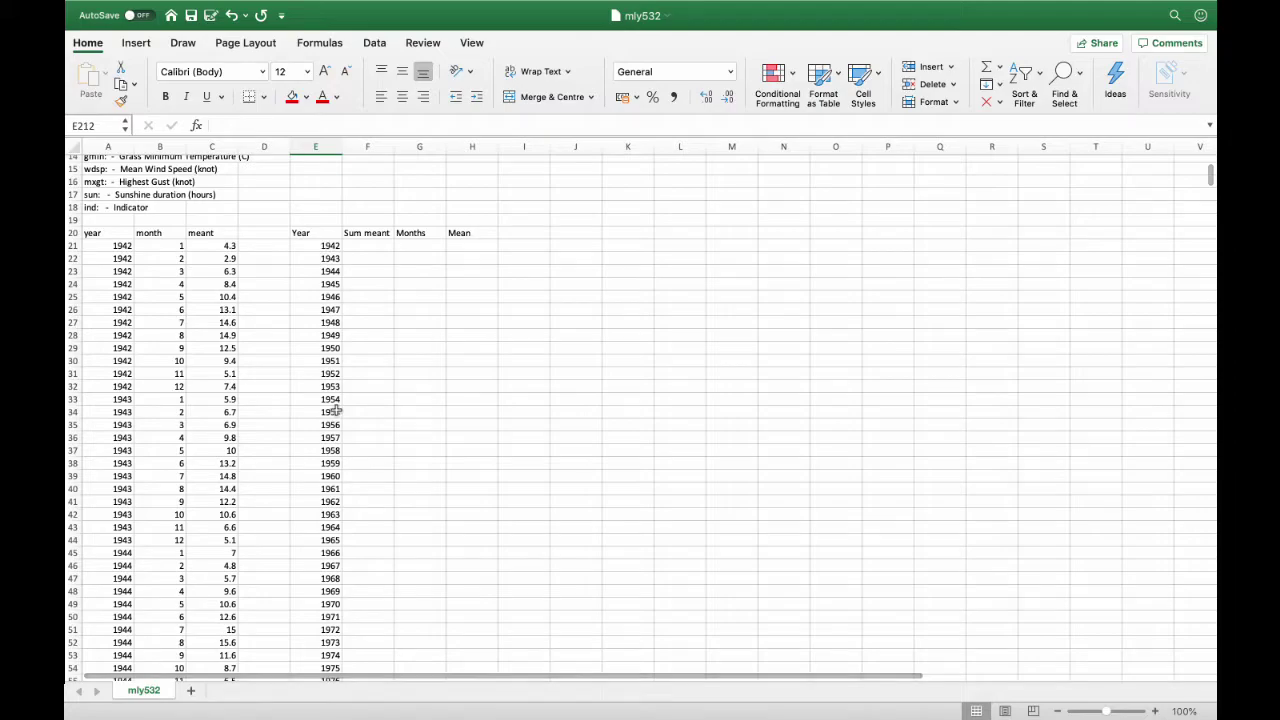
Step: Enter 12 in G21 under Months and fill it down to G98, the row for 2019
left_click(404, 247)
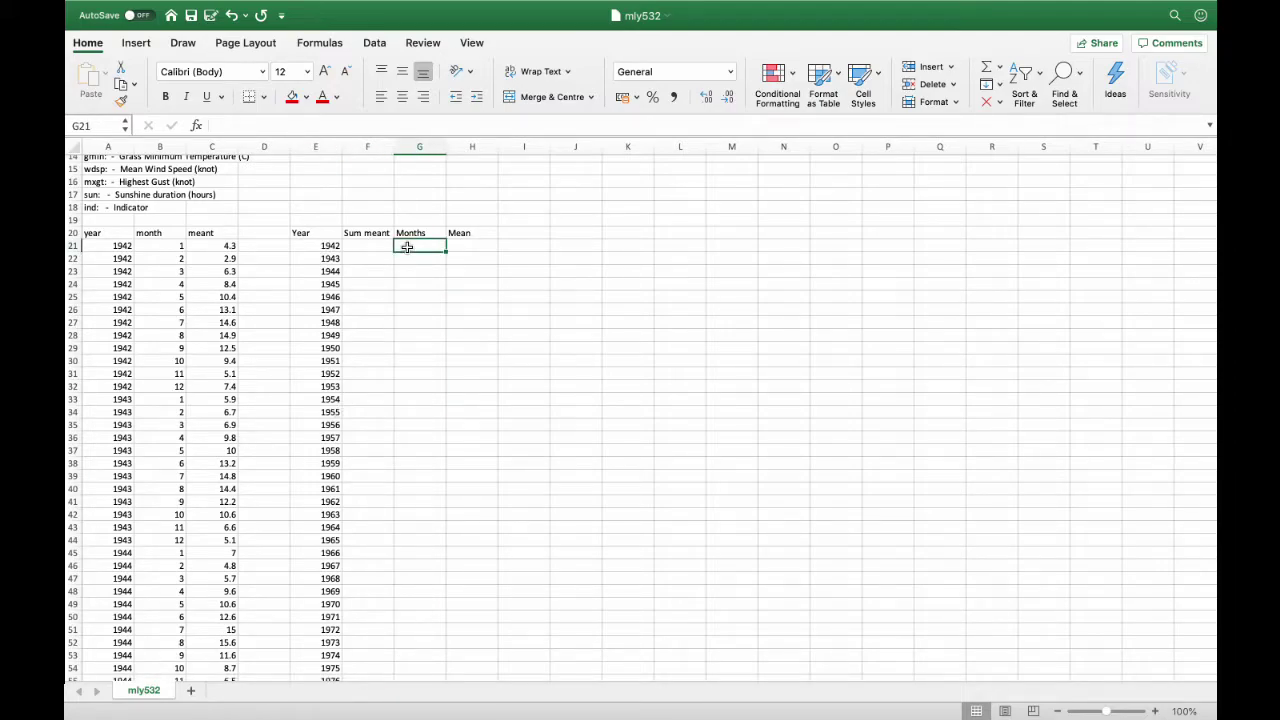
type("12")
key("Return")
left_click(433, 250)
left_click_drag(446, 251, 417, 664)
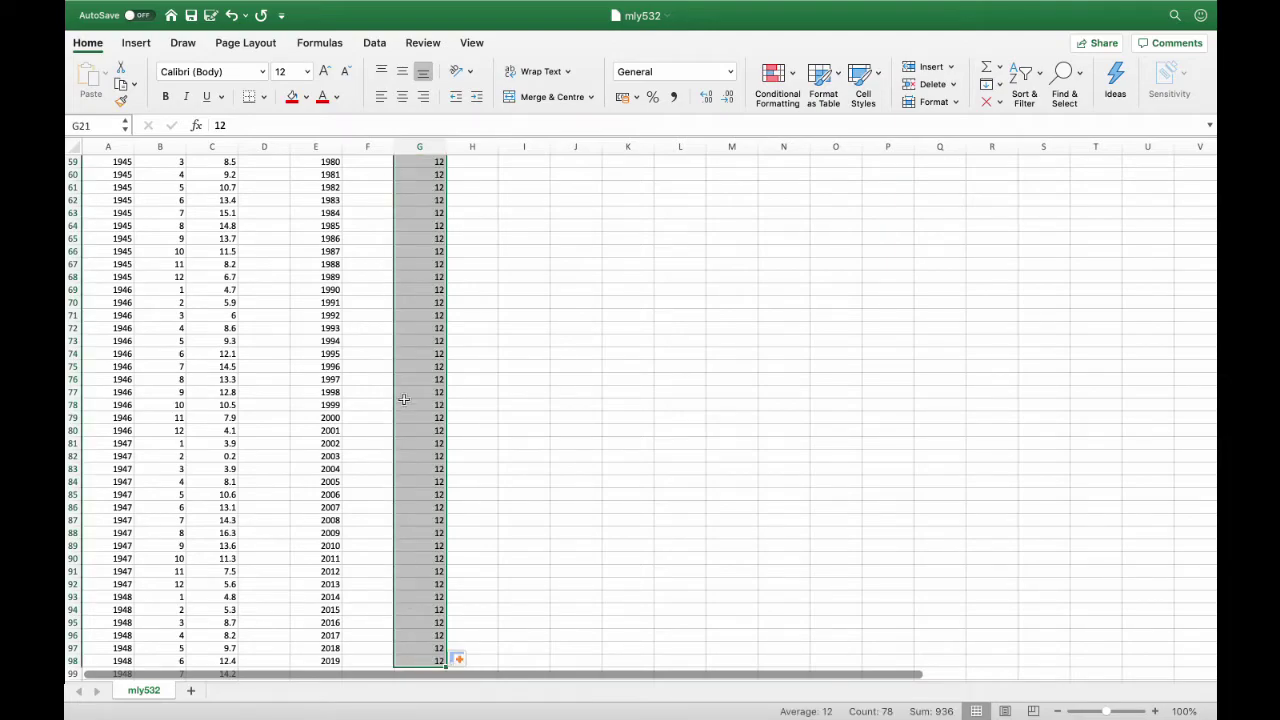
Step: Begin the Sum meant formula in F21 as =SUM(OFFSET($C$21, using the first mean temperature as an absolute reference
scroll(404, 406, "up", 10)
scroll(401, 394, "up", 3)
left_click(343, 283)
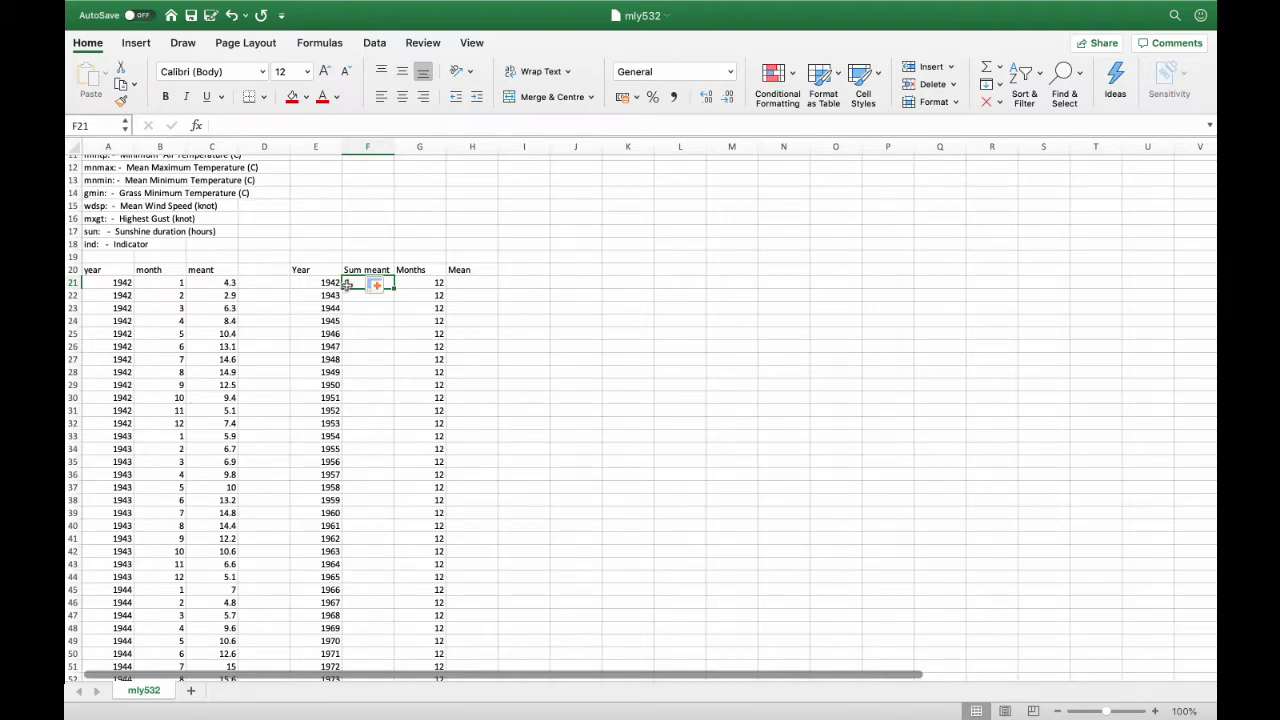
type("=")
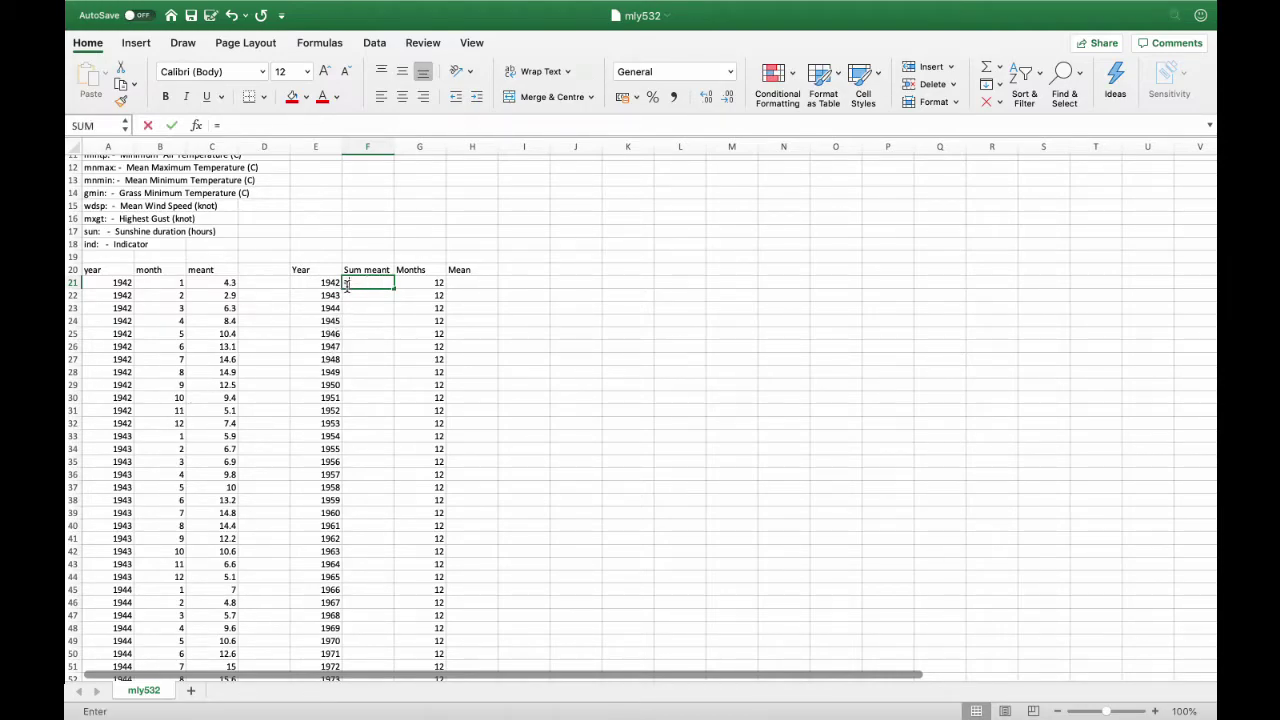
type("sum")
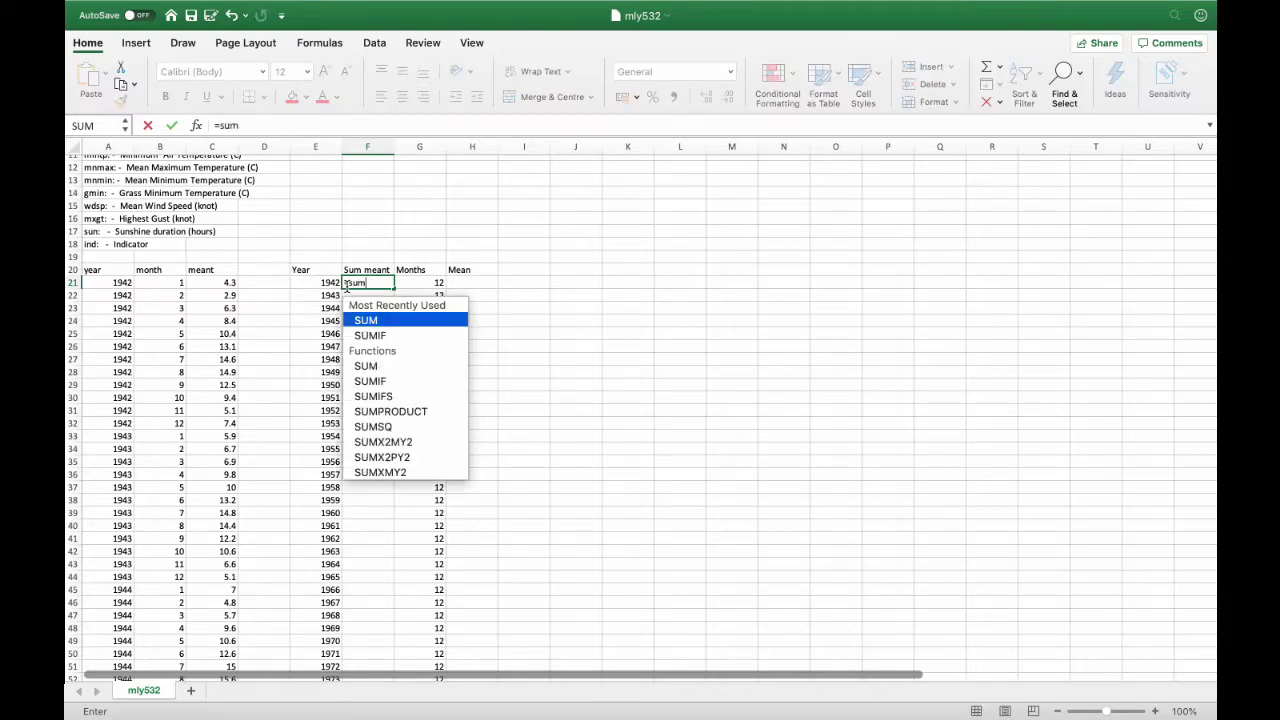
double_click(372, 321)
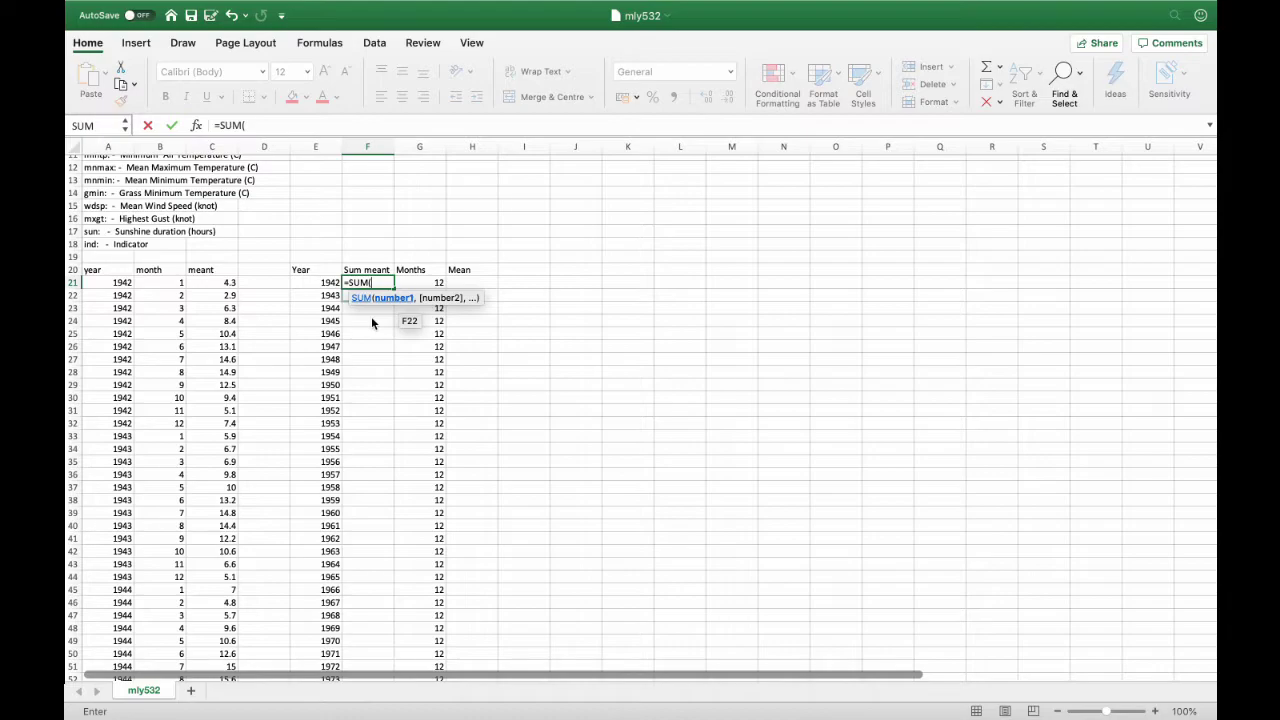
type("OFFSET")
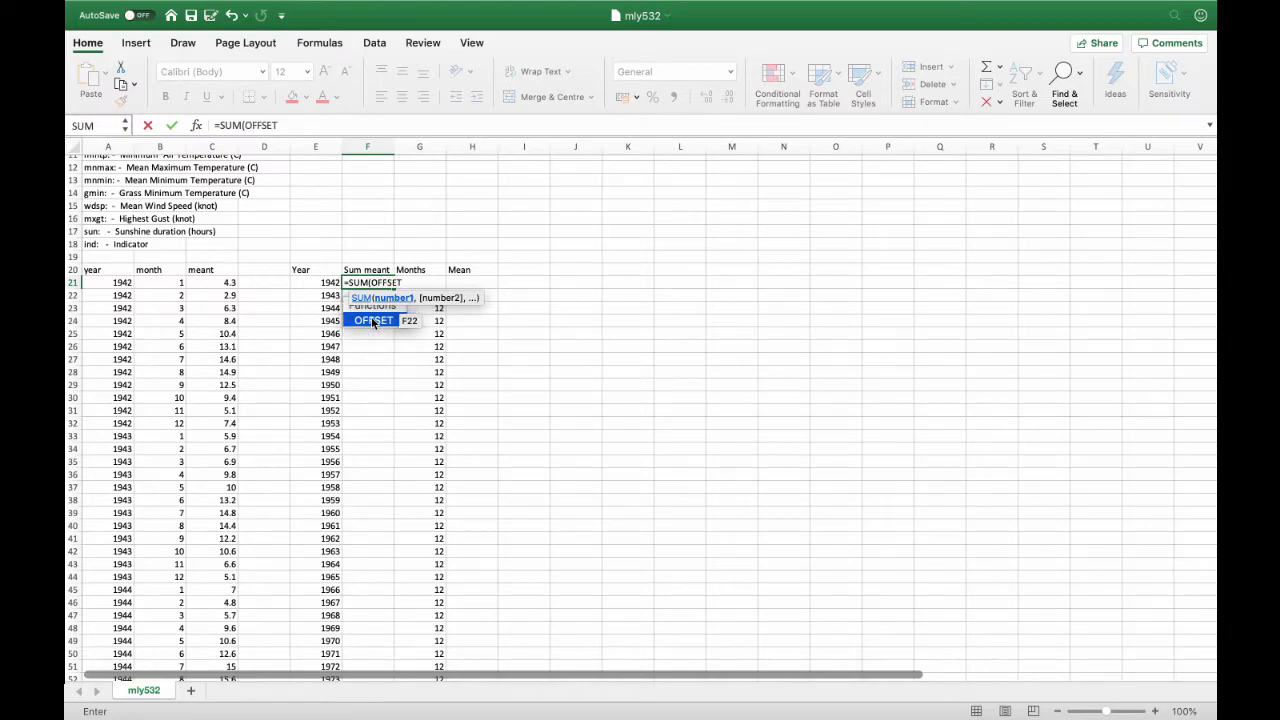
double_click(372, 321)
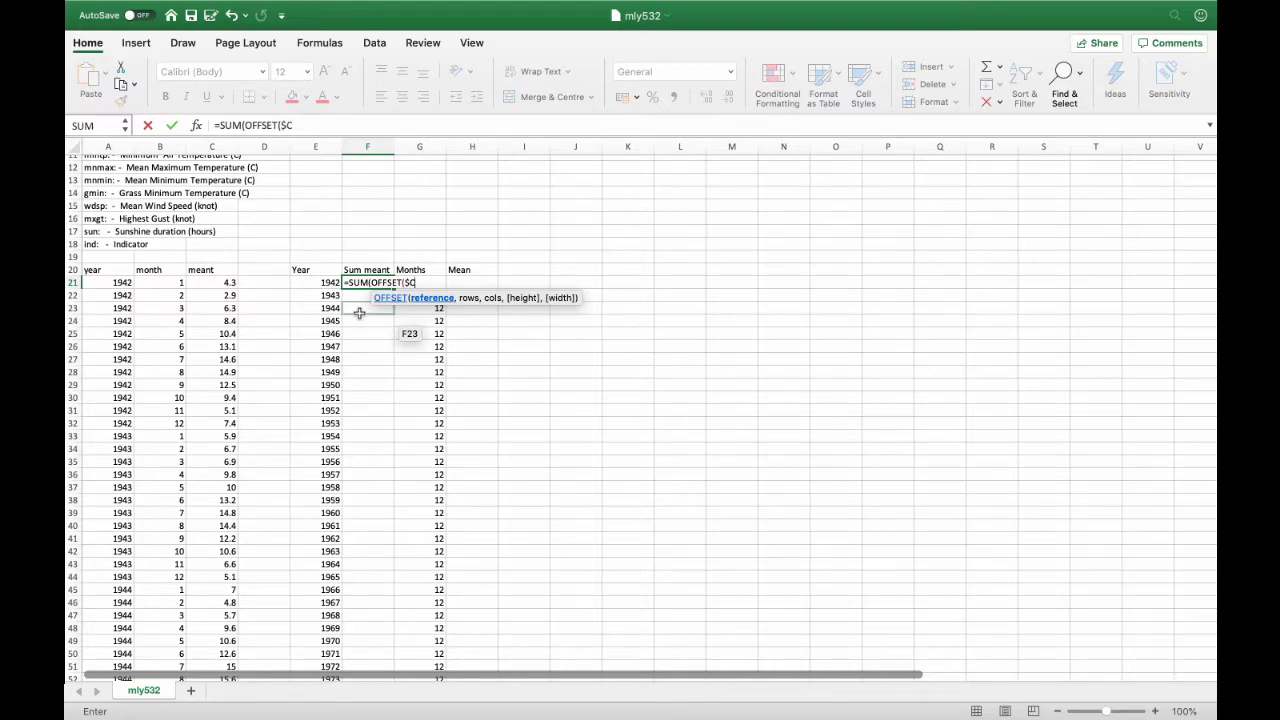
type("$21")
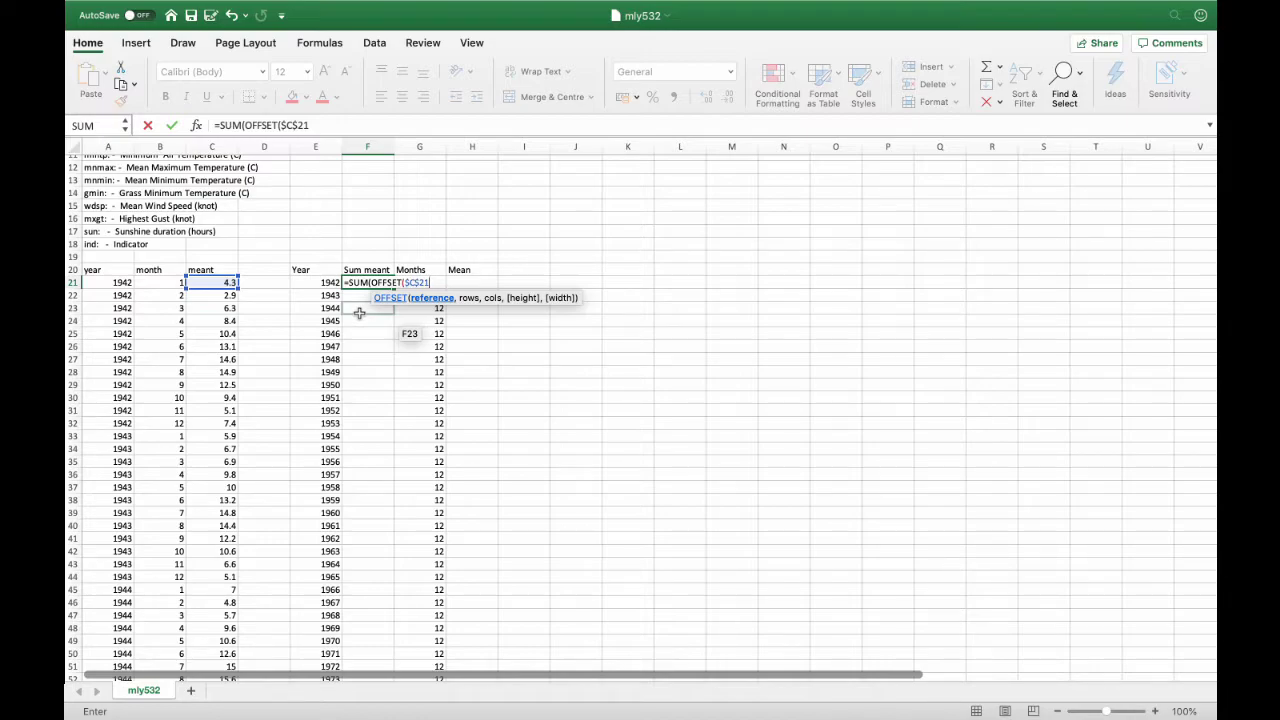
Step: Complete the F21 formula with the row offset (ROW()-ROW($C$21))*12, column offset 0, height 12 and width 1
type(",(ROW")
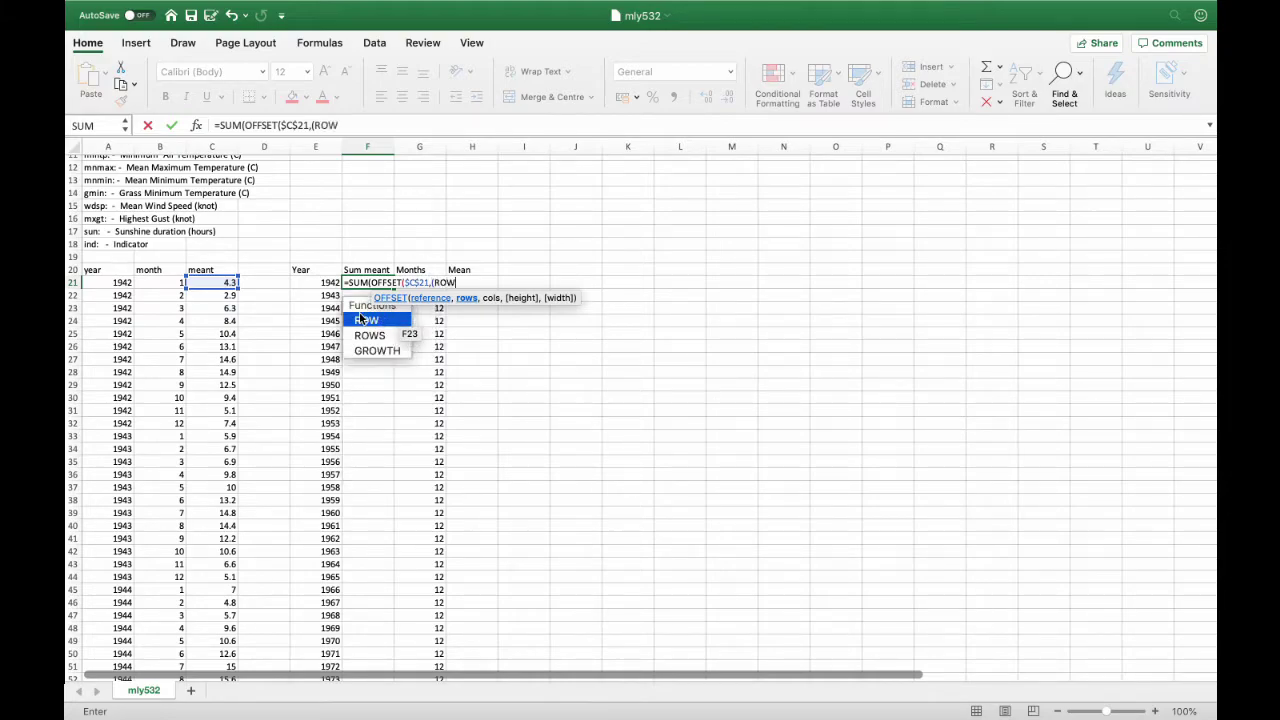
double_click(359, 314)
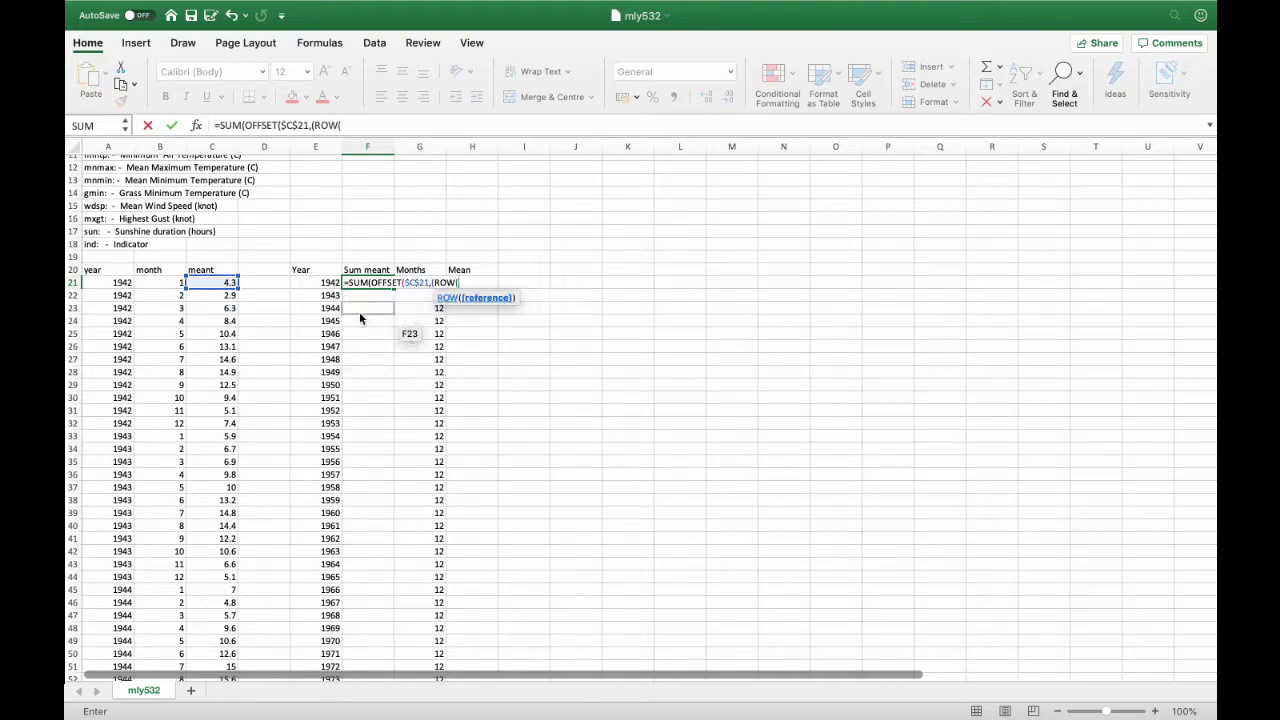
type(")-")
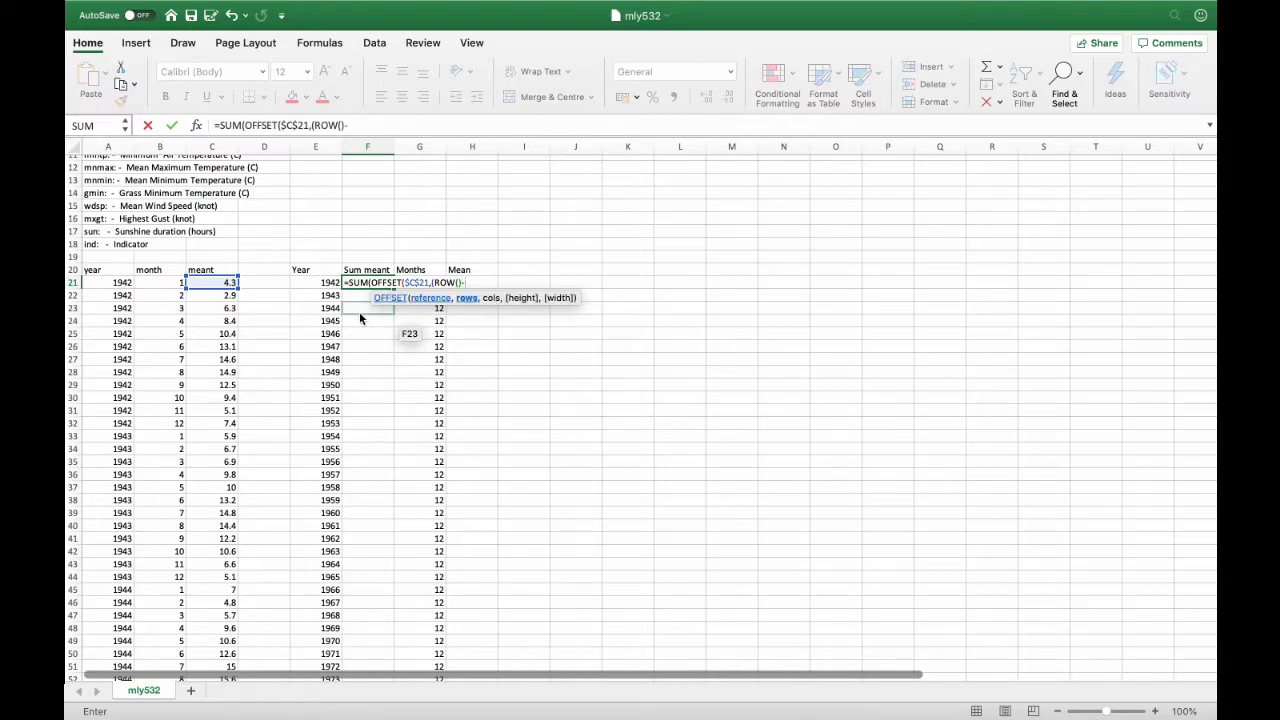
type("RO")
type("@(")
key("BackSpace")
key("BackSpace")
type("W(")
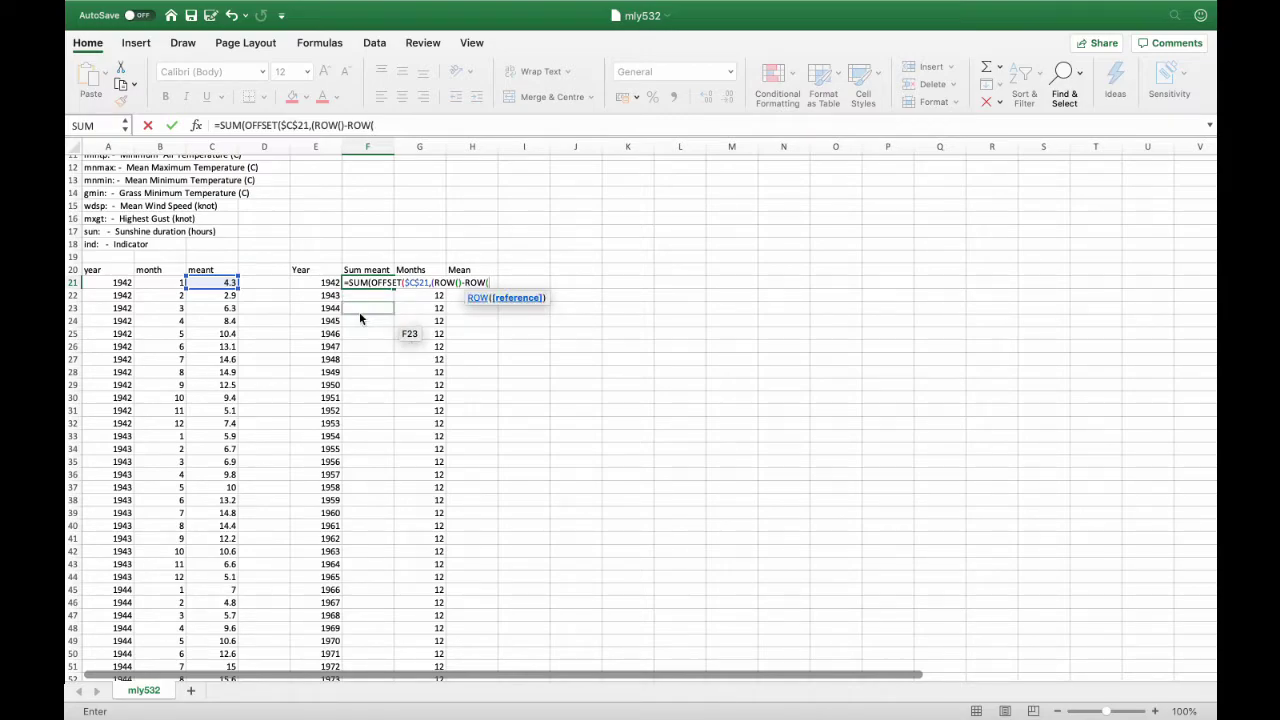
type("$C$21")
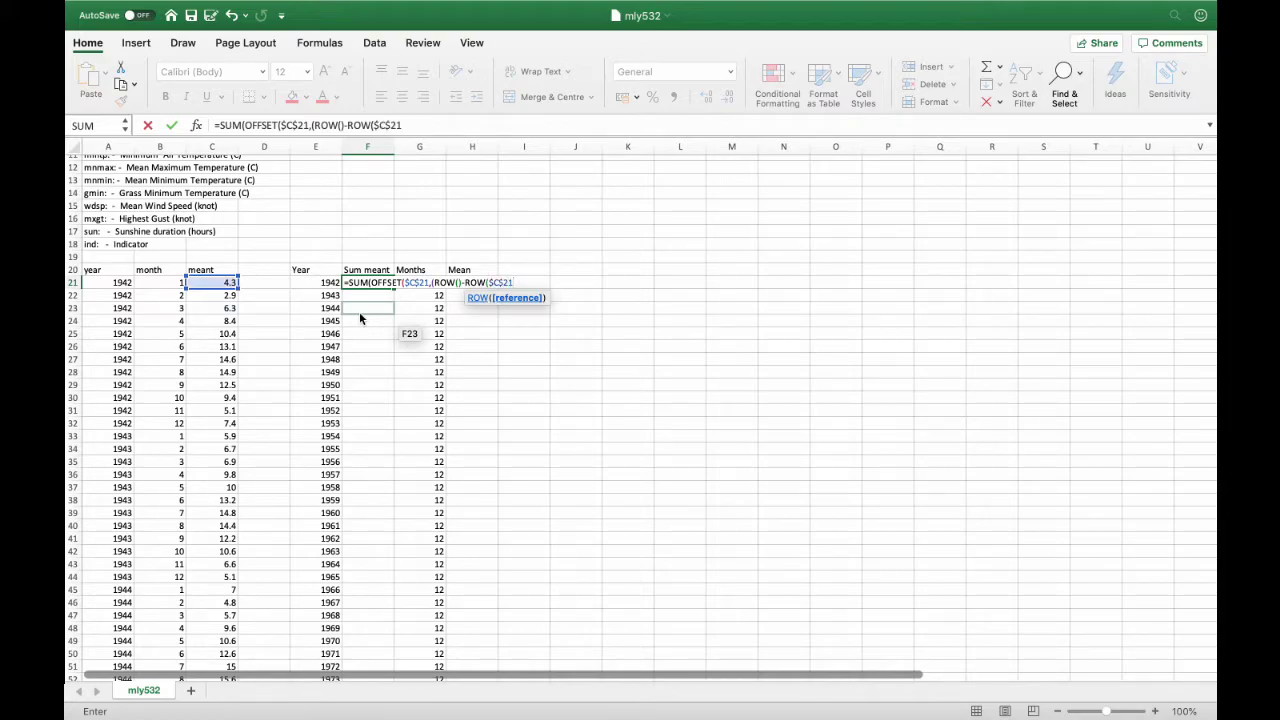
type("))")
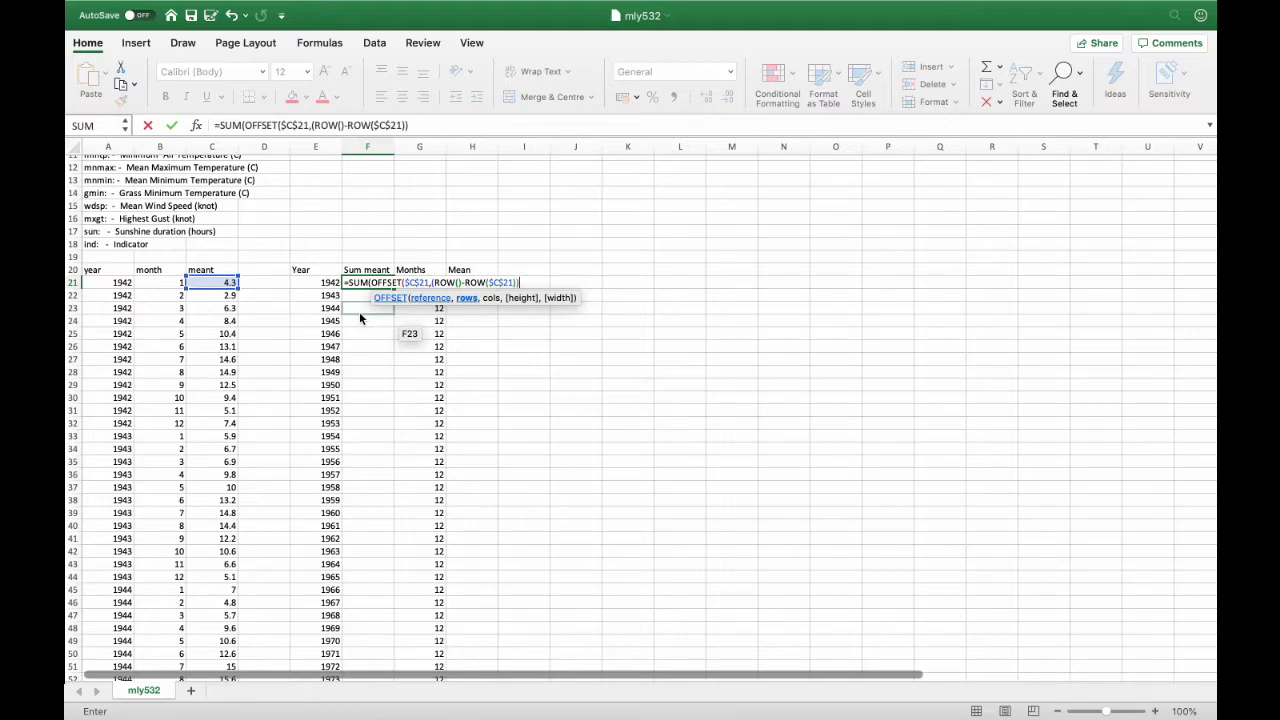
type("*12,0,12,1")
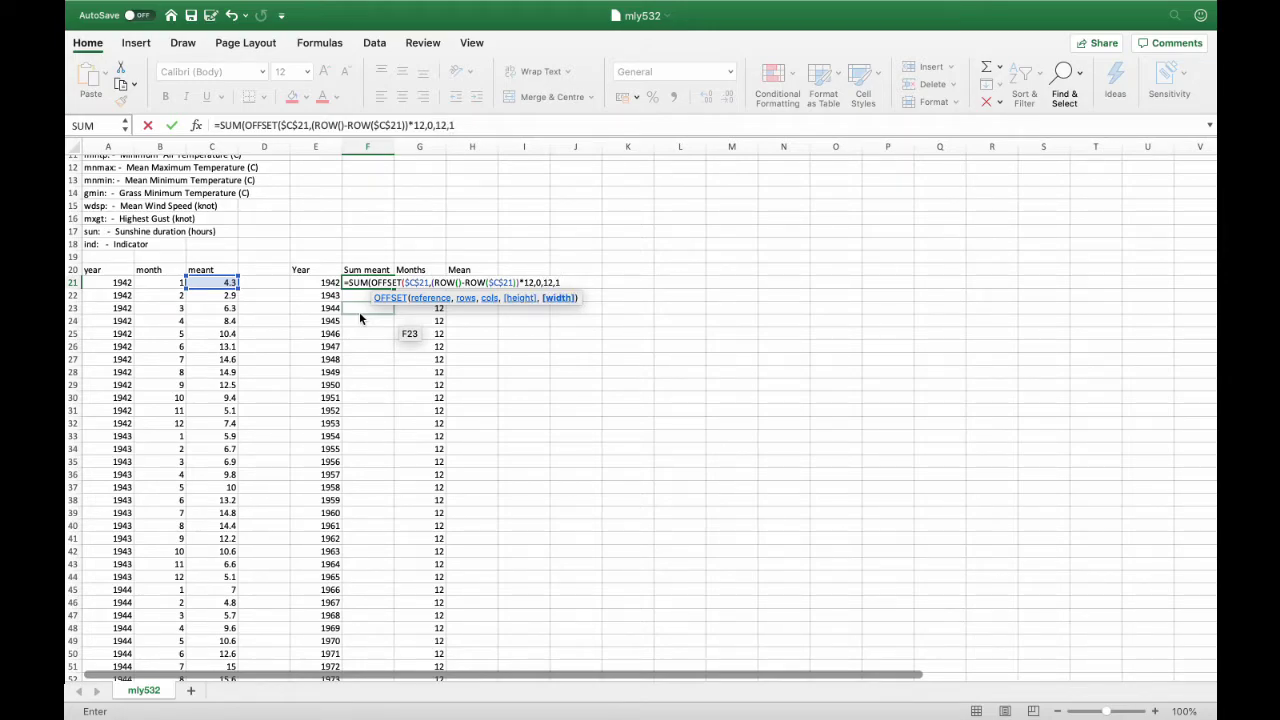
type("))")
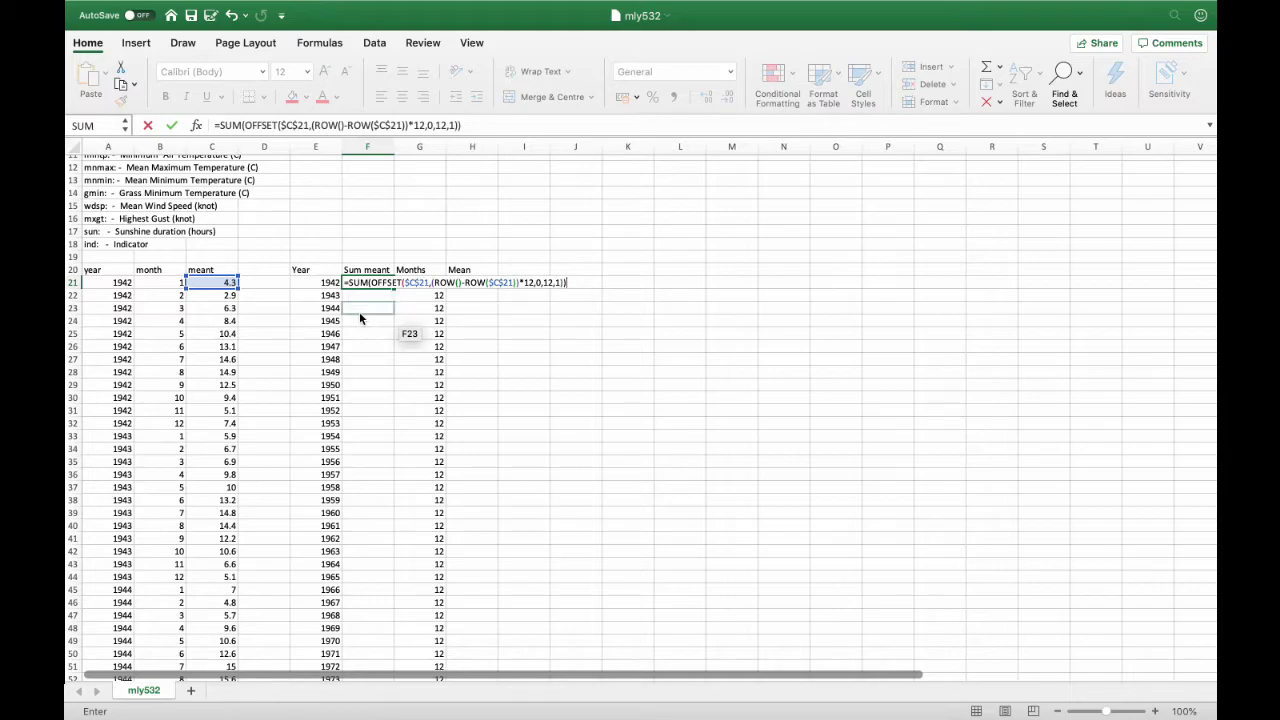
key("Return")
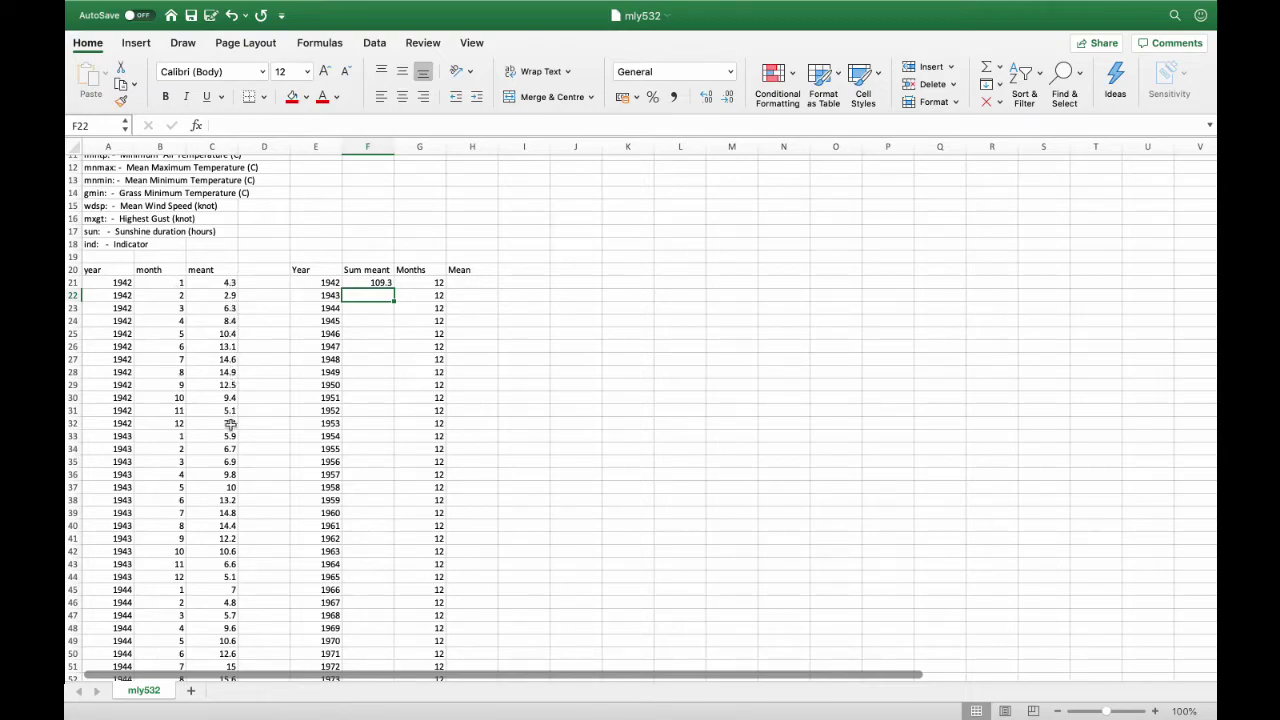
Step: Fill the Sum meant formula from F21 down to F98, the row for 2019
left_click(348, 281)
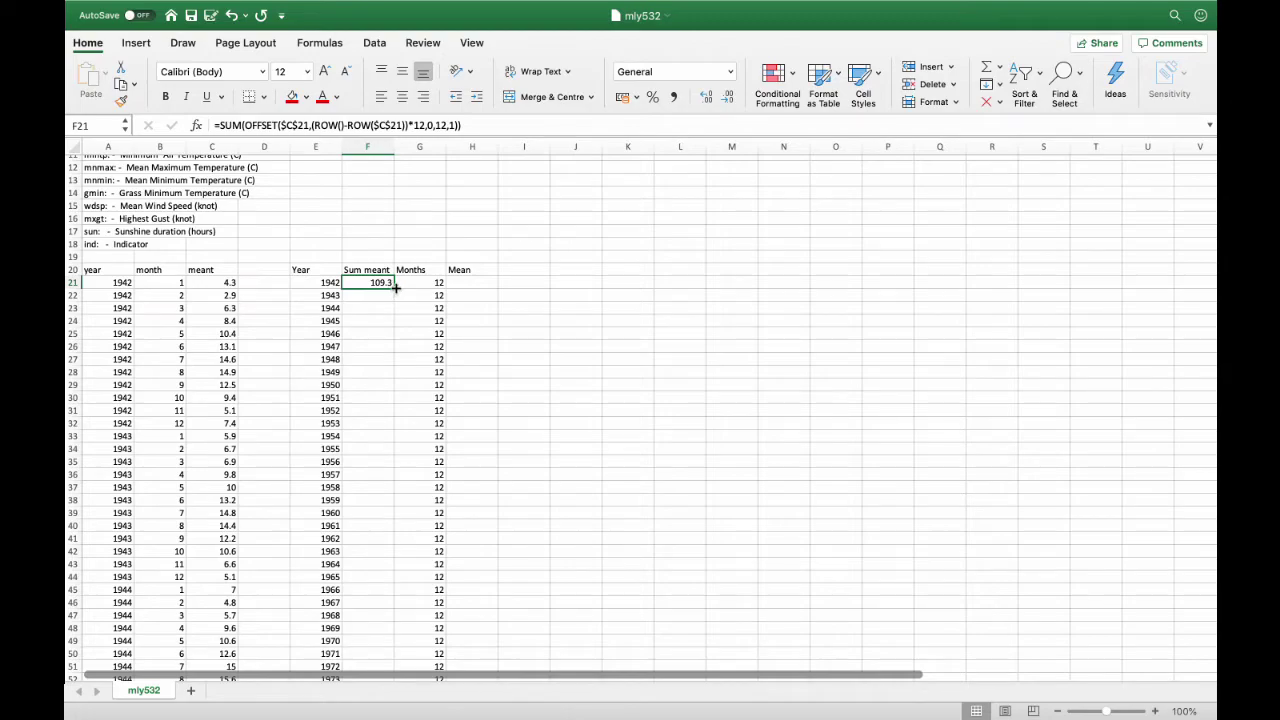
left_click_drag(396, 288, 368, 640)
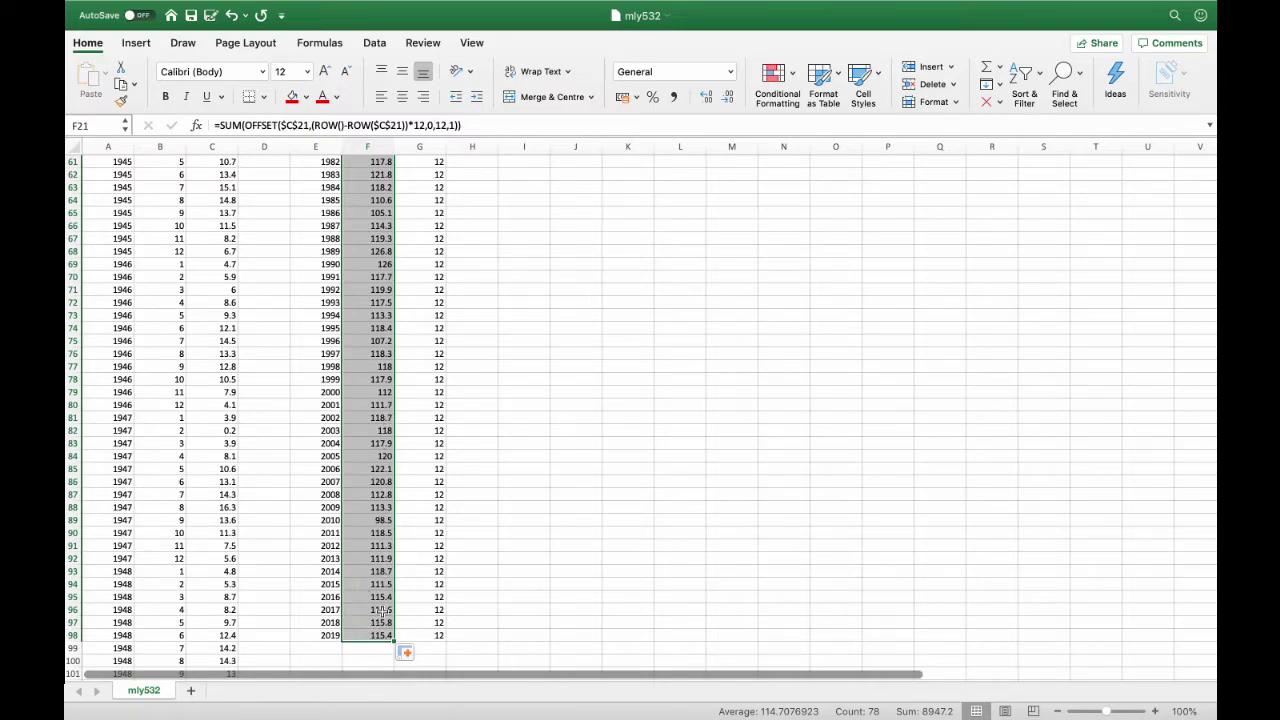
scroll(403, 372, "up", 9)
scroll(405, 372, "up", 8)
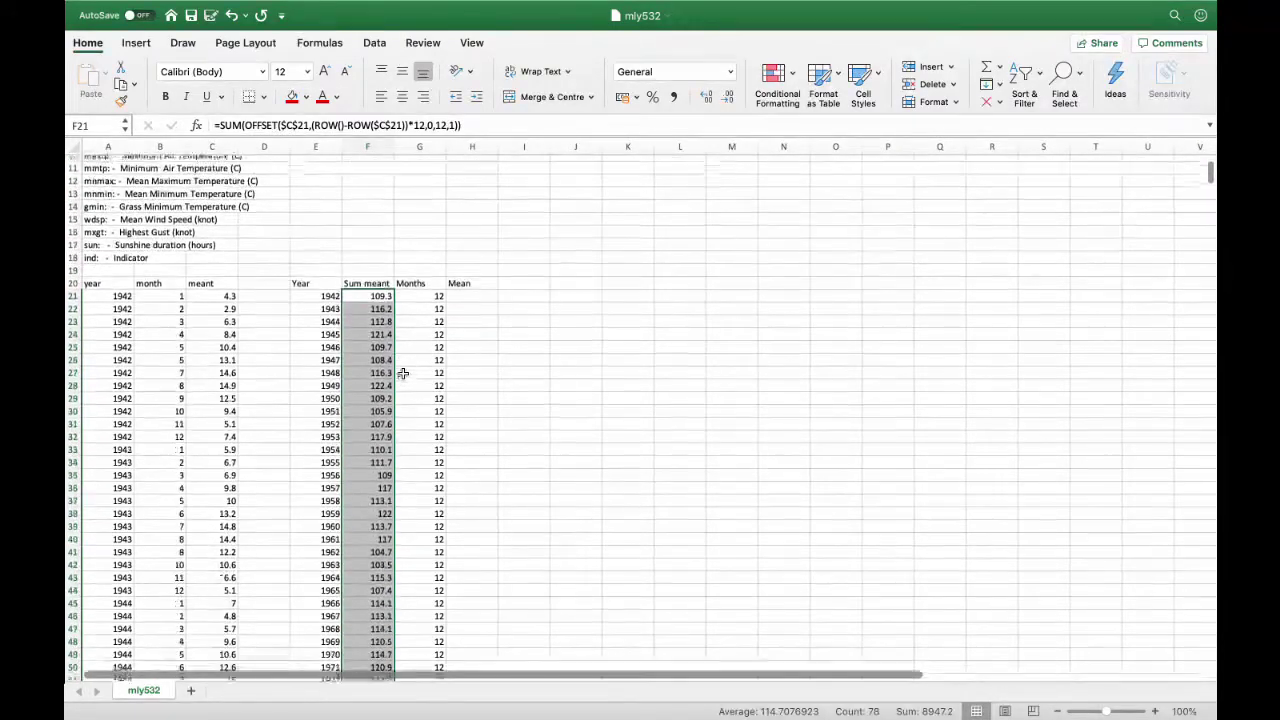
Step: Enter the formula =F21/G21 in H21 under Mean to divide the 1942 sum by its months
scroll(409, 372, "down", 2)
left_click(474, 231)
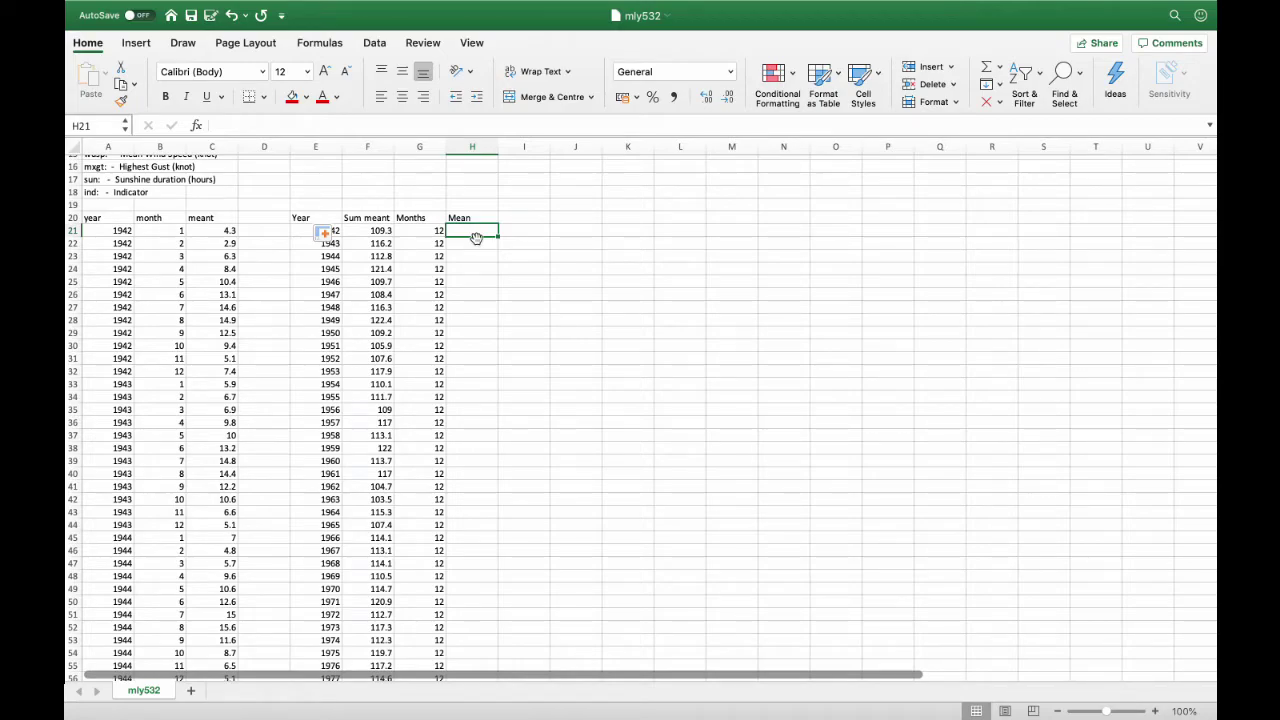
left_click(380, 231)
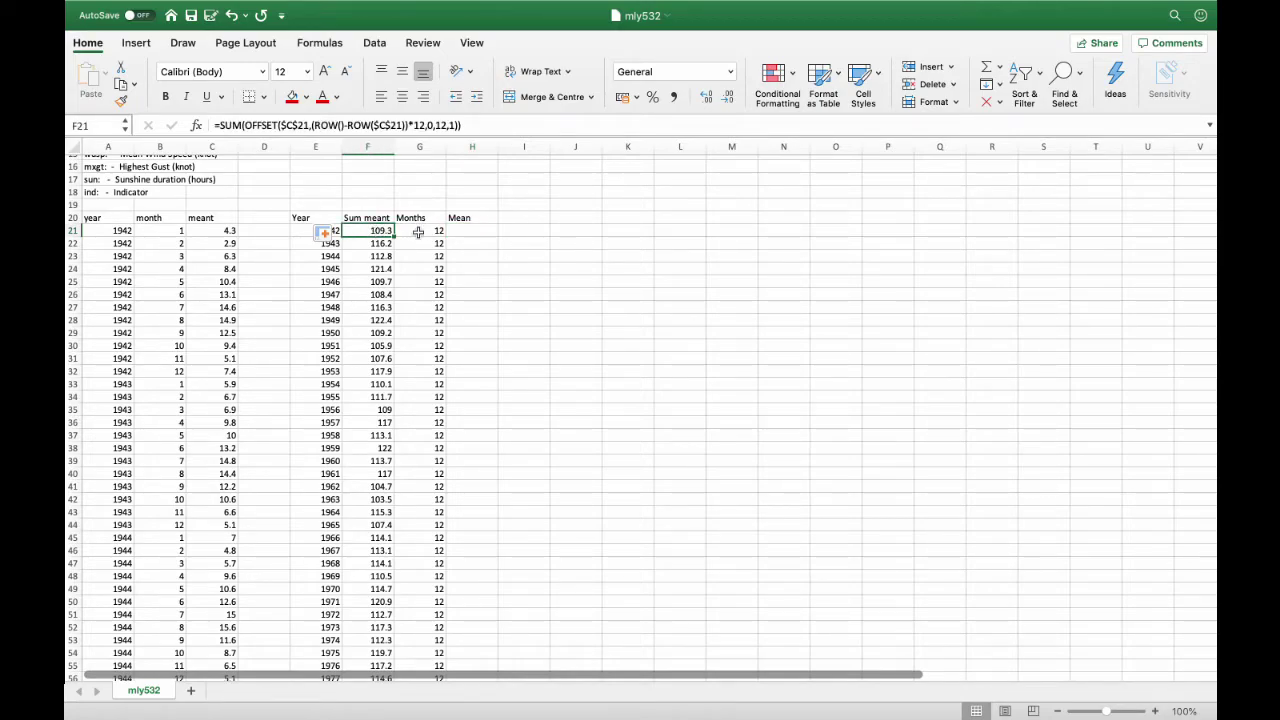
left_click(424, 231)
left_click(462, 230)
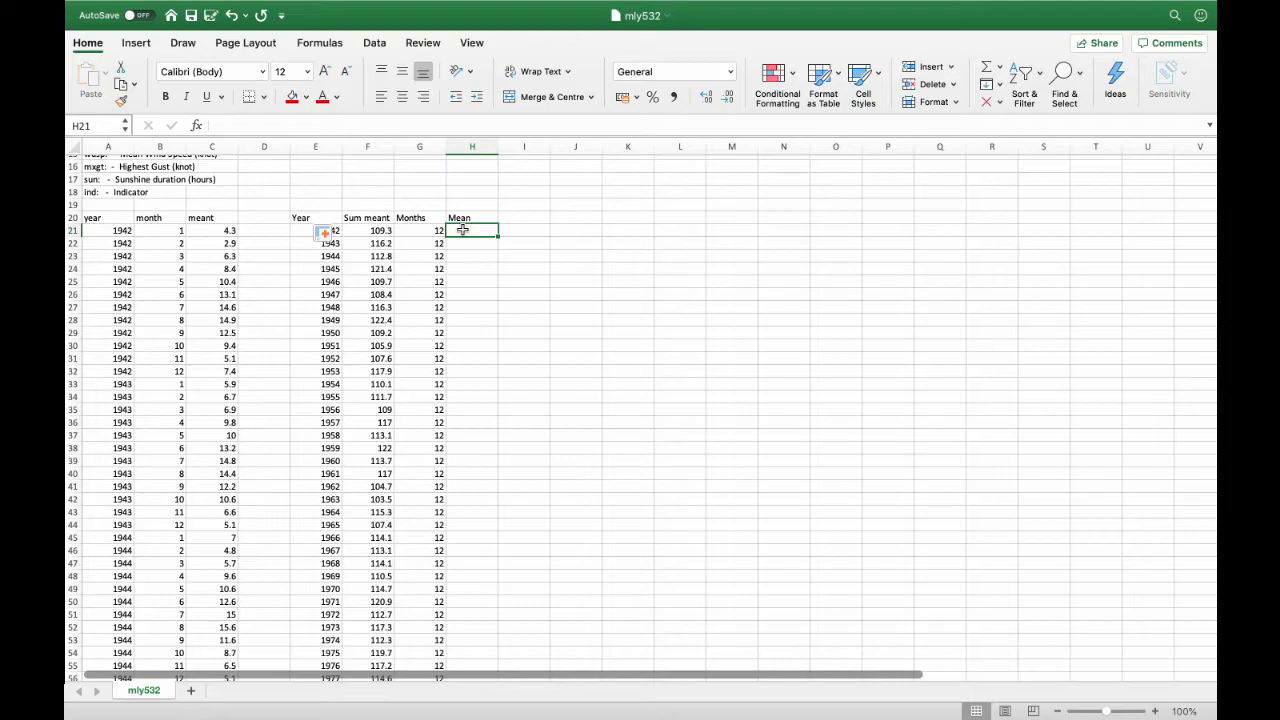
type("=")
left_click(383, 231)
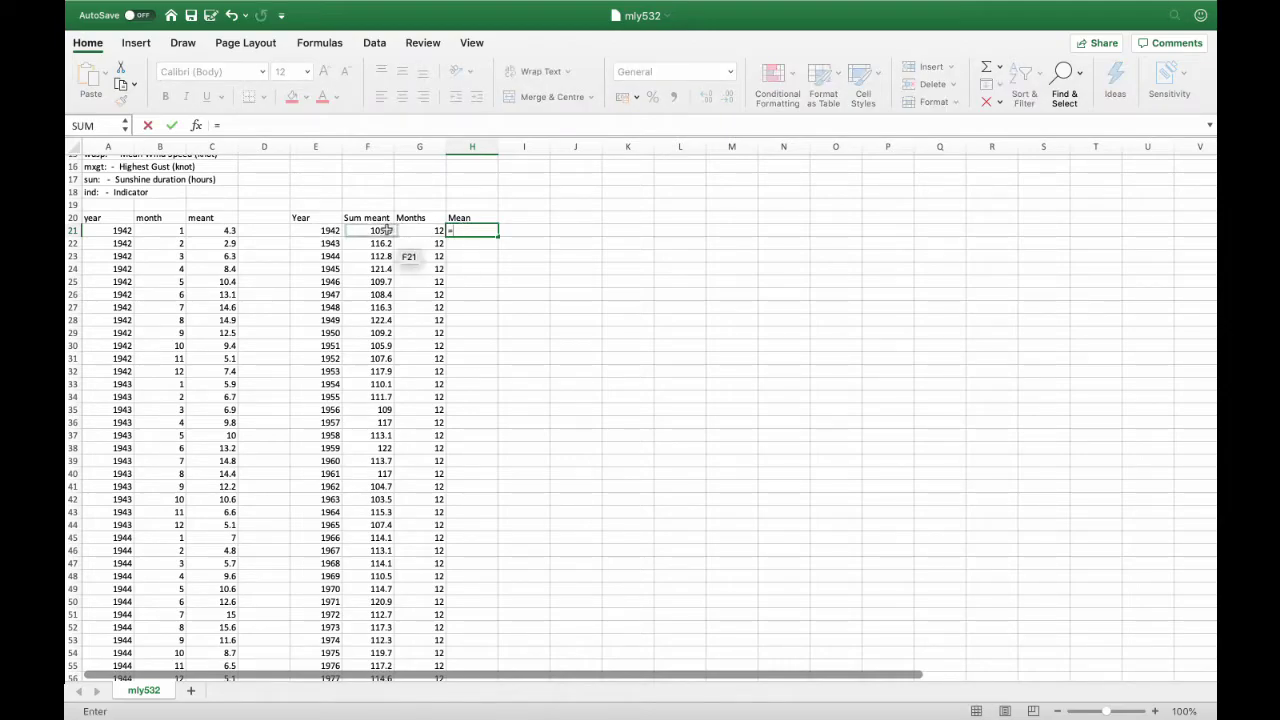
type("/")
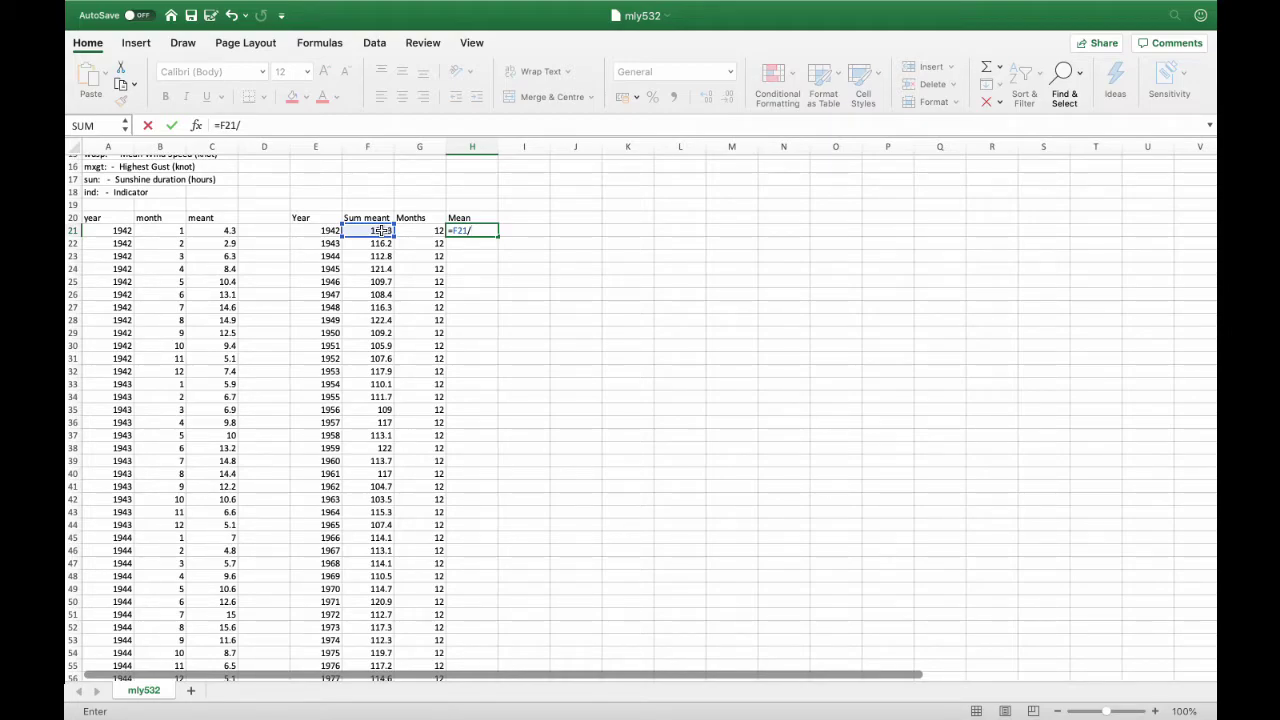
left_click(428, 231)
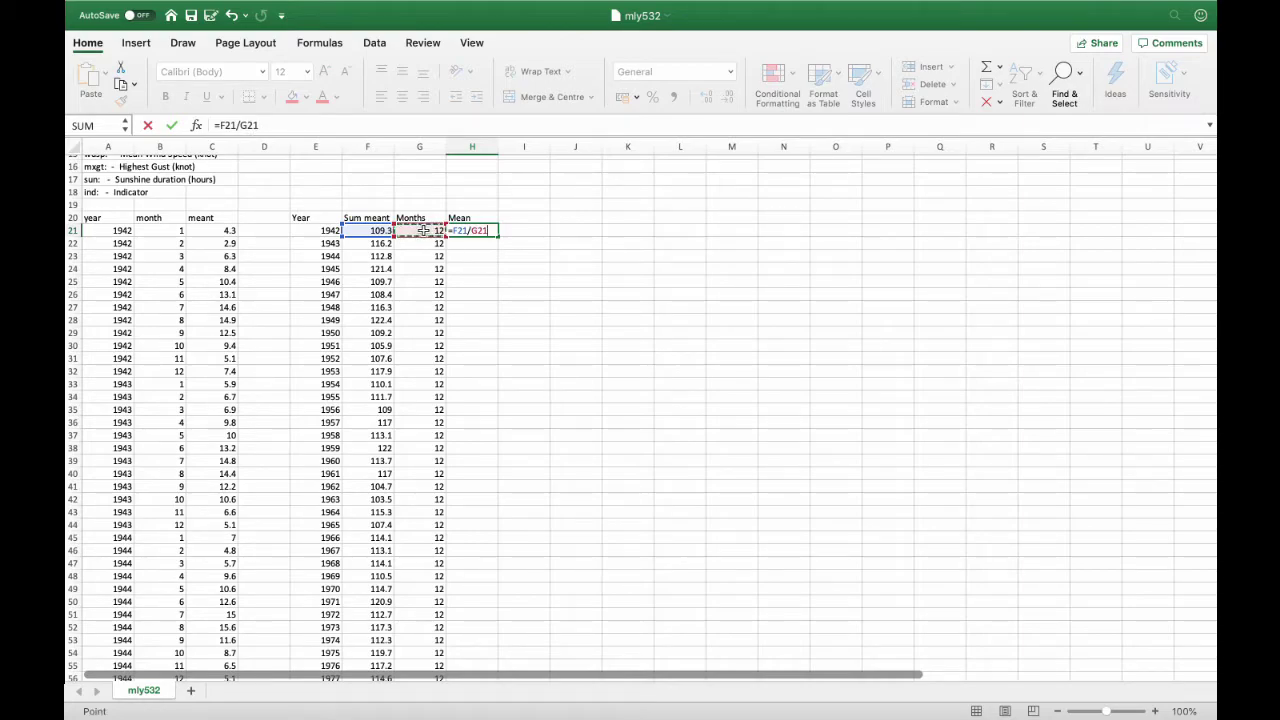
key("Return")
Step: Fill the Mean formula from H21 down to H98, the row for 2019
left_click(470, 231)
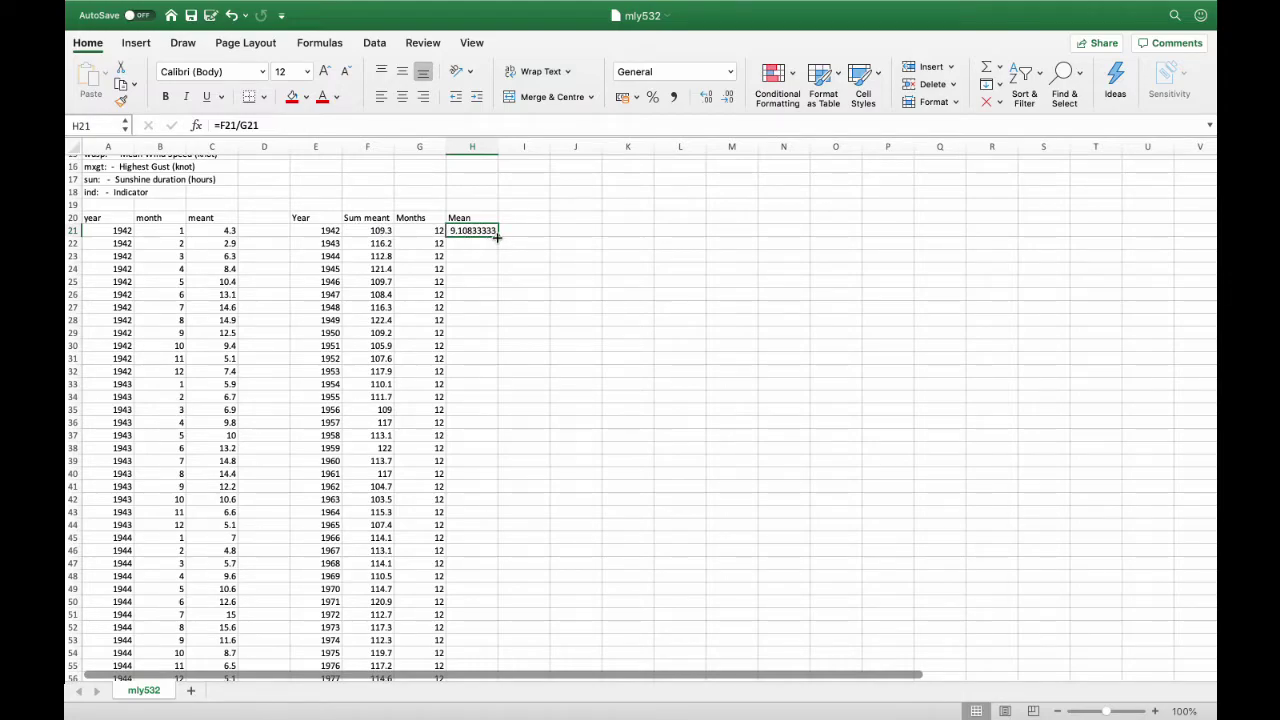
left_click_drag(497, 236, 471, 630)
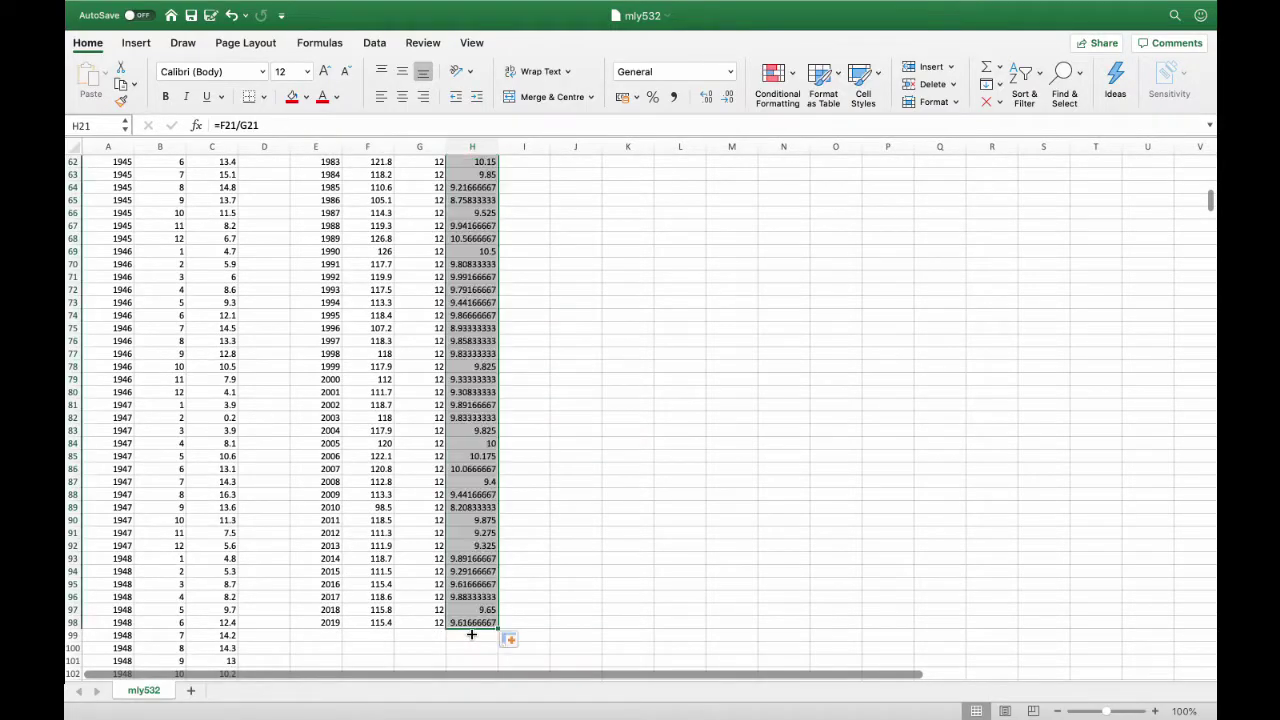
scroll(484, 471, "up", 17)
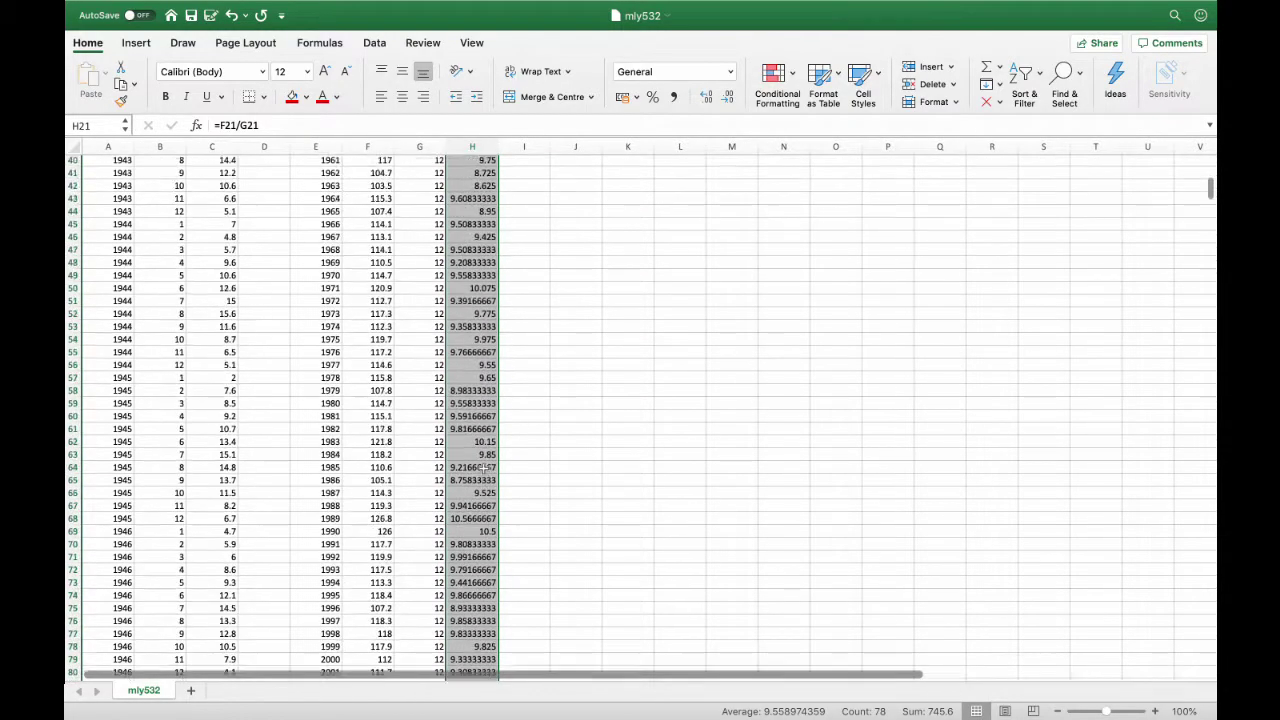
scroll(484, 471, "down", 2)
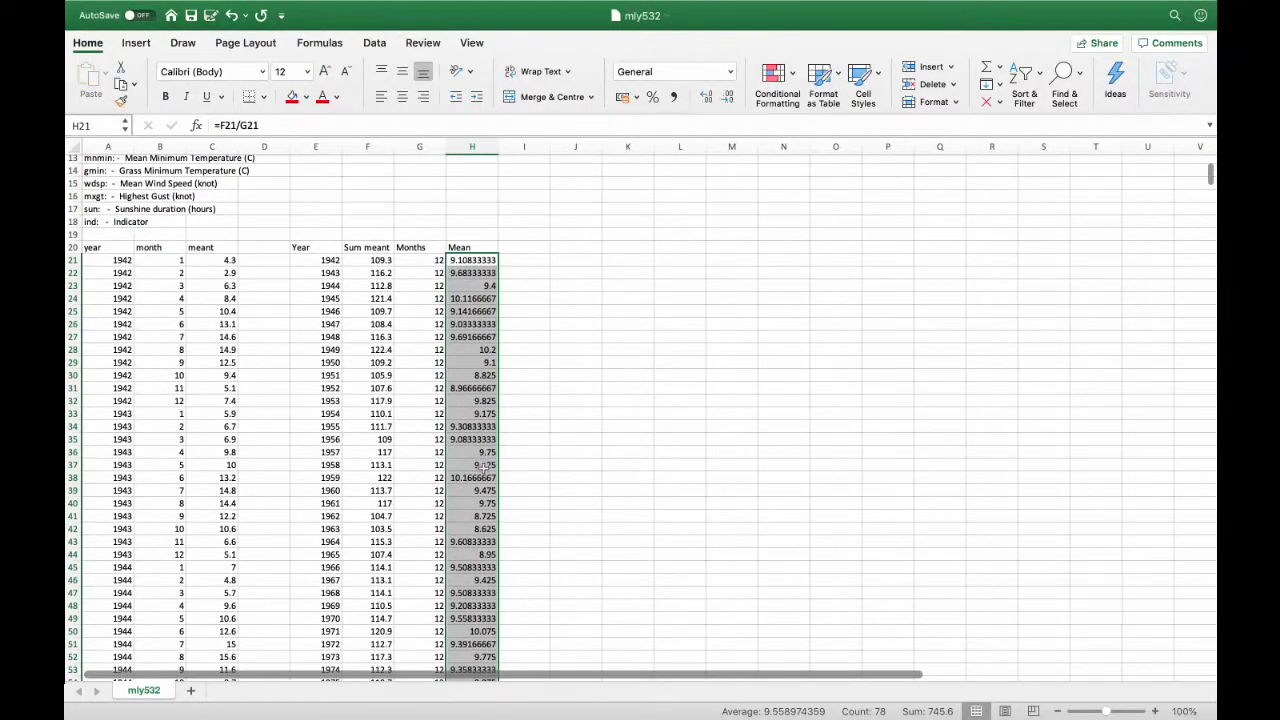
Step: Add the column header 30Y Average in I20, beside Mean
left_click(507, 246)
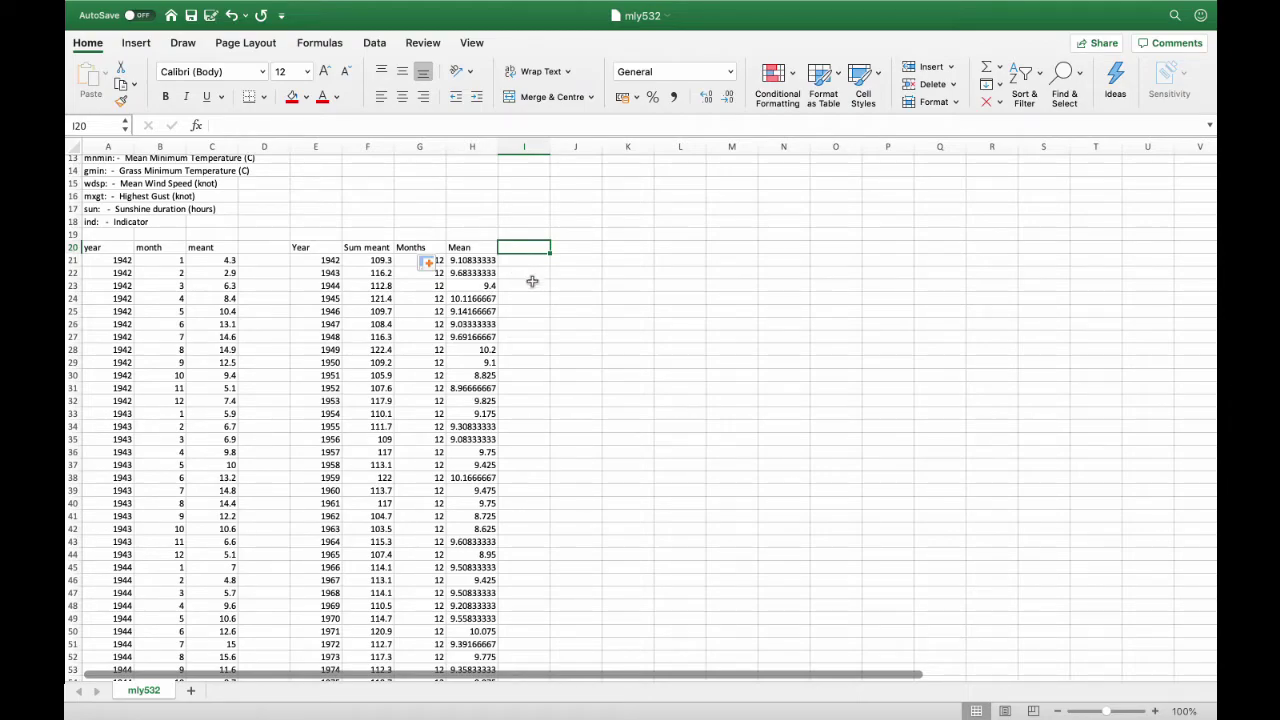
type("30&")
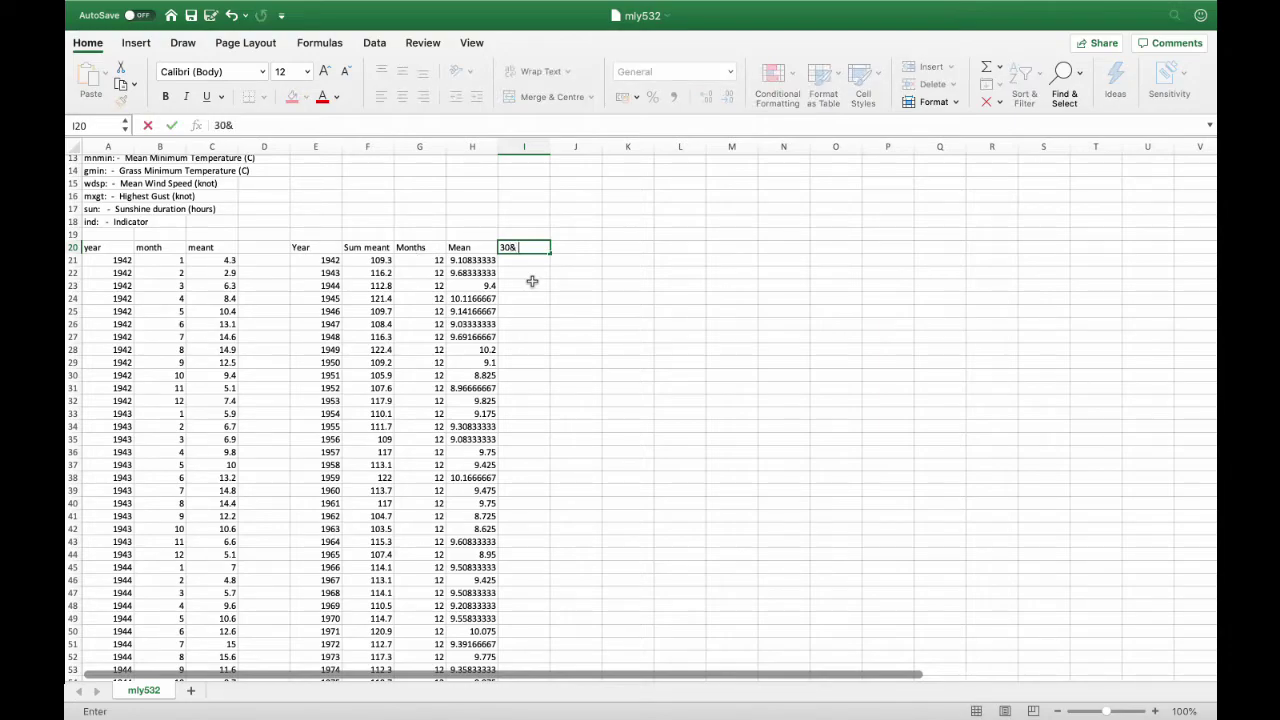
key("BackSpace")
type("Y Average")
key("Return")
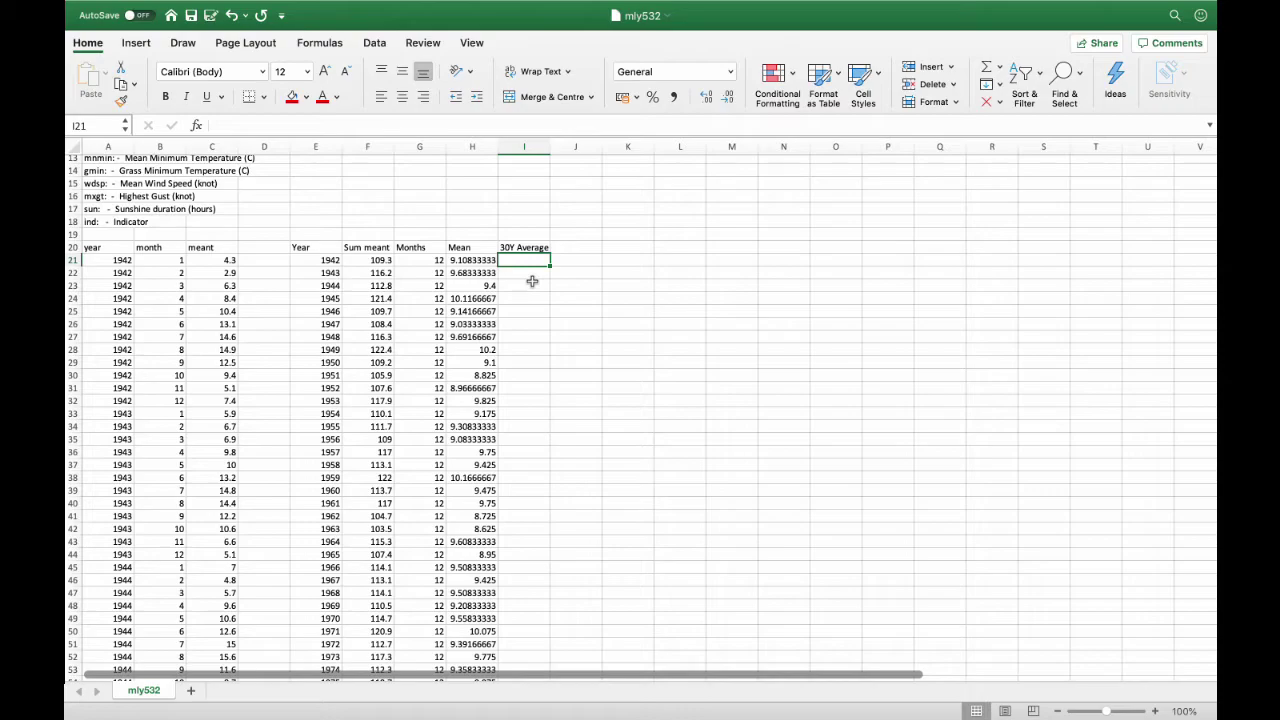
Step: Enter 9.8 in I21 under 30Y Average and fill it down to I98, the row for 2019
type("9.8")
key("Return")
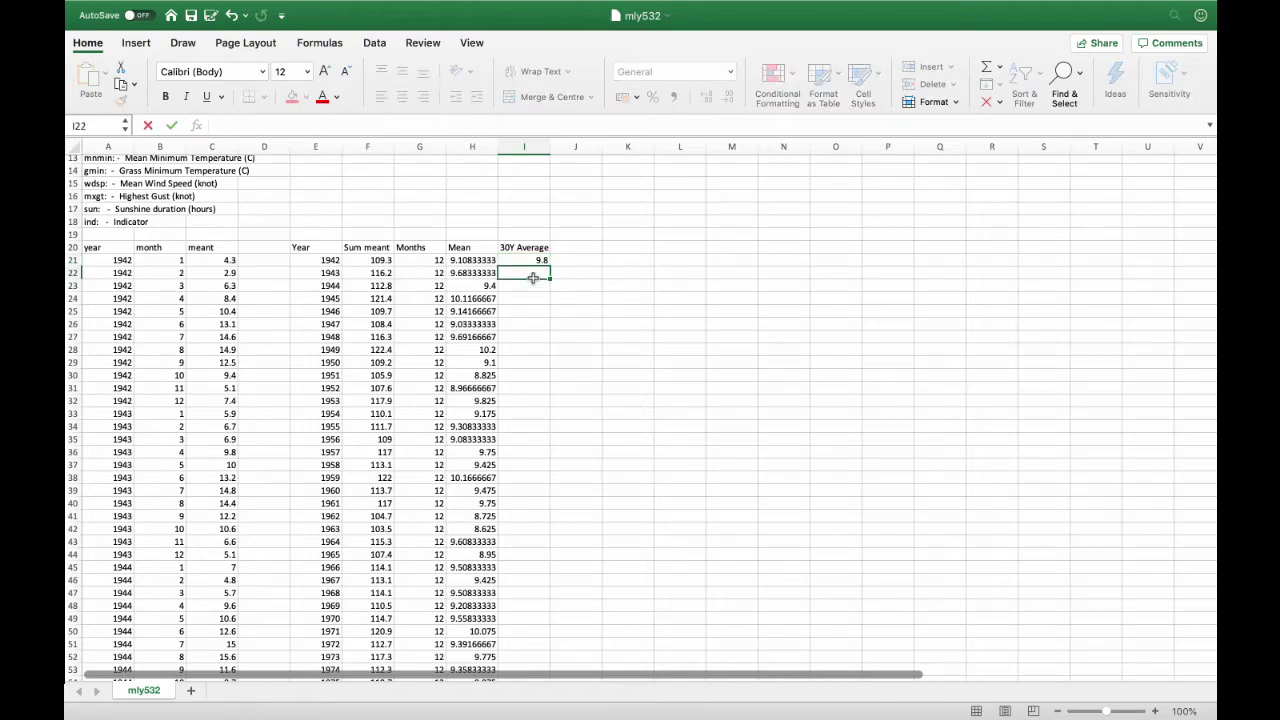
left_click(536, 261)
left_click_drag(548, 265, 526, 615)
scroll(586, 327, "up", 10)
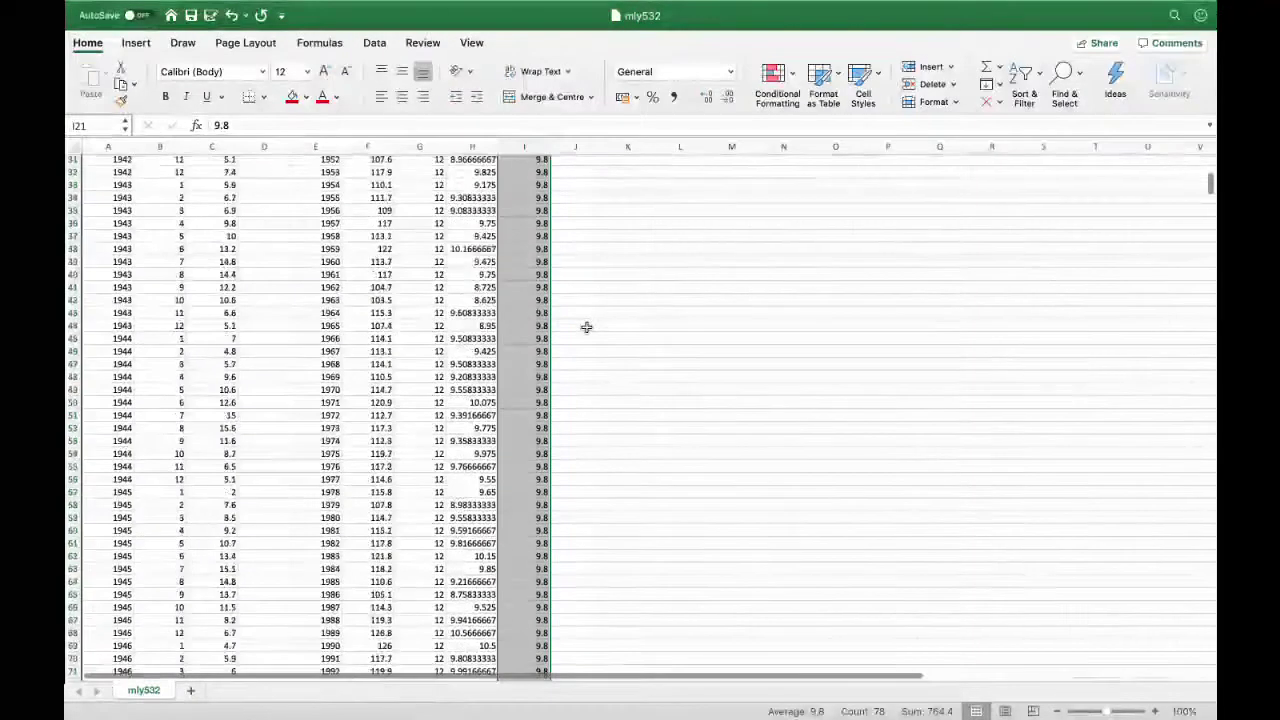
scroll(586, 327, "up", 7)
Step: Add the column header "Difference mean and 30Y Av" in J20
left_click(575, 291)
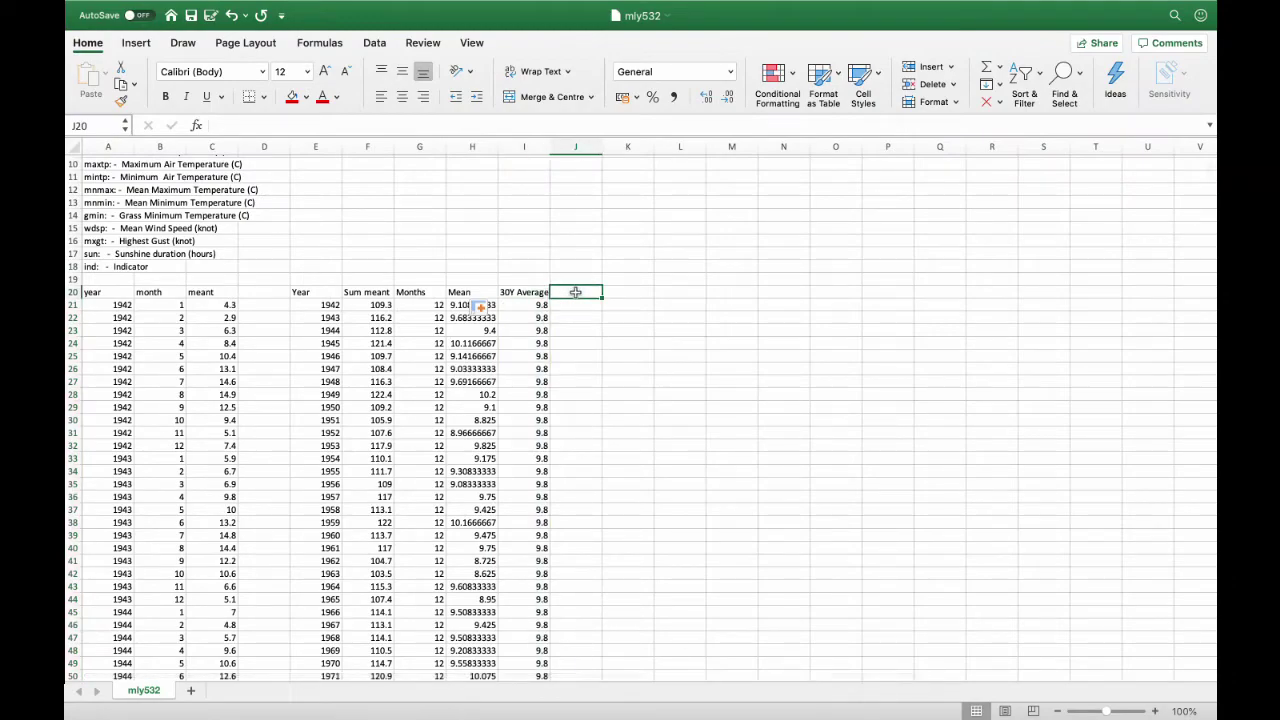
type("Difference")
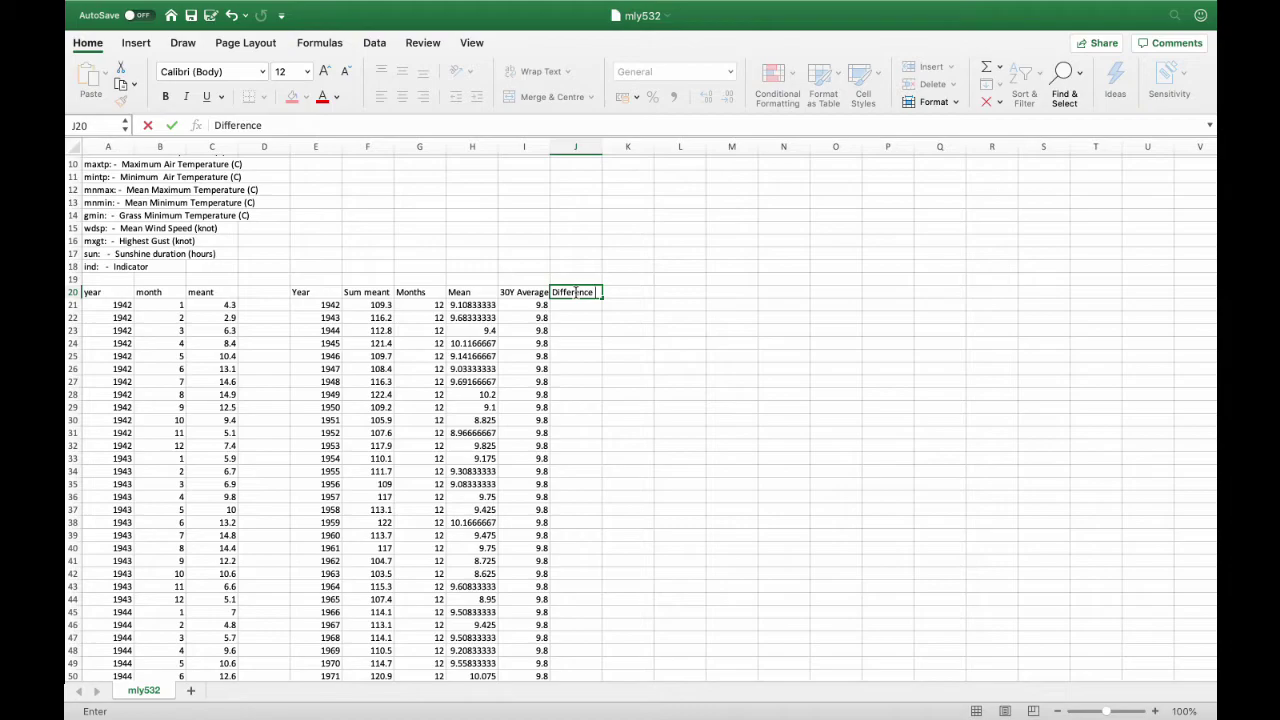
type(" mean a")
type("nd 30Y A")
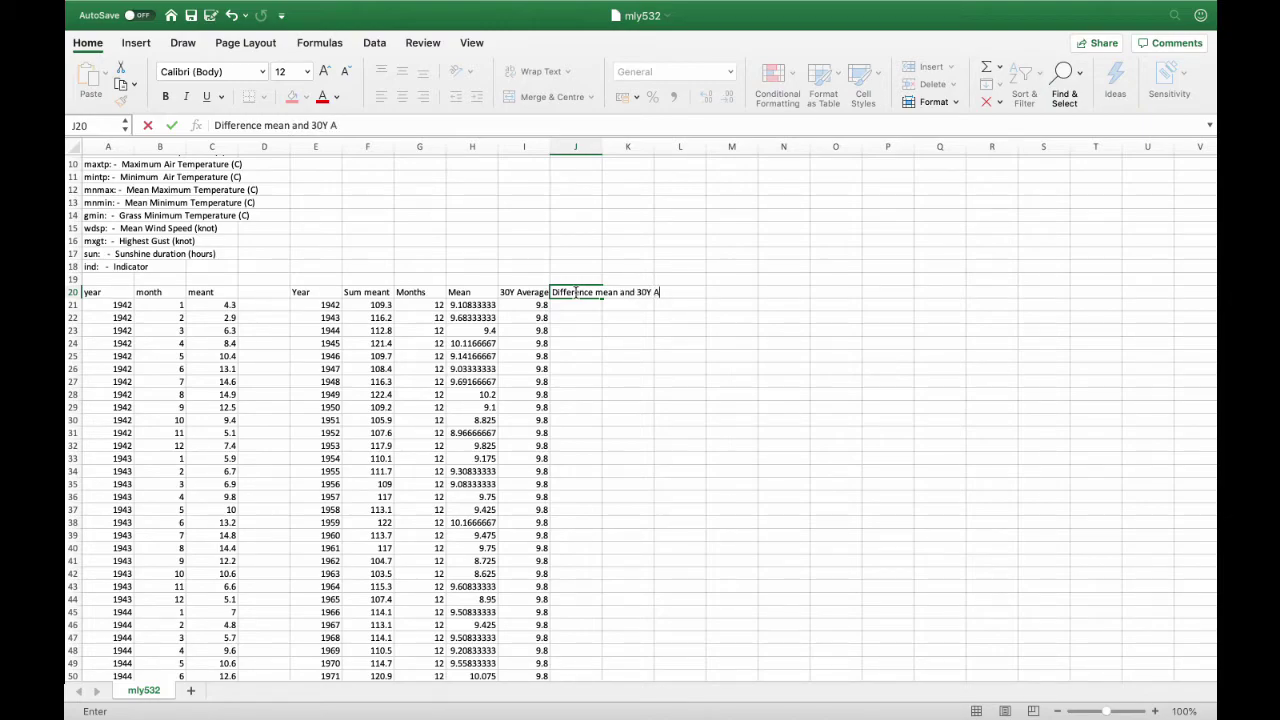
type("v")
Step: Enter the formula =H21-I21 in J21 to subtract the 30-year average from the 1942 mean
left_click(584, 306)
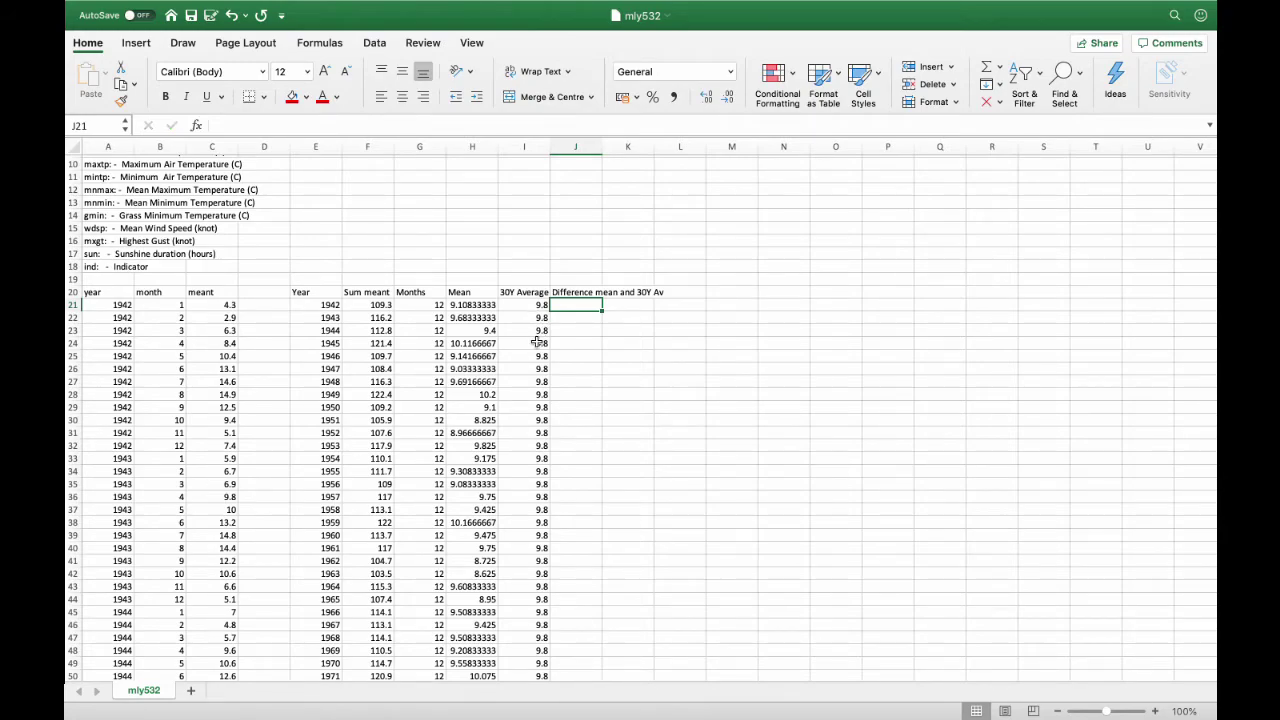
type("=")
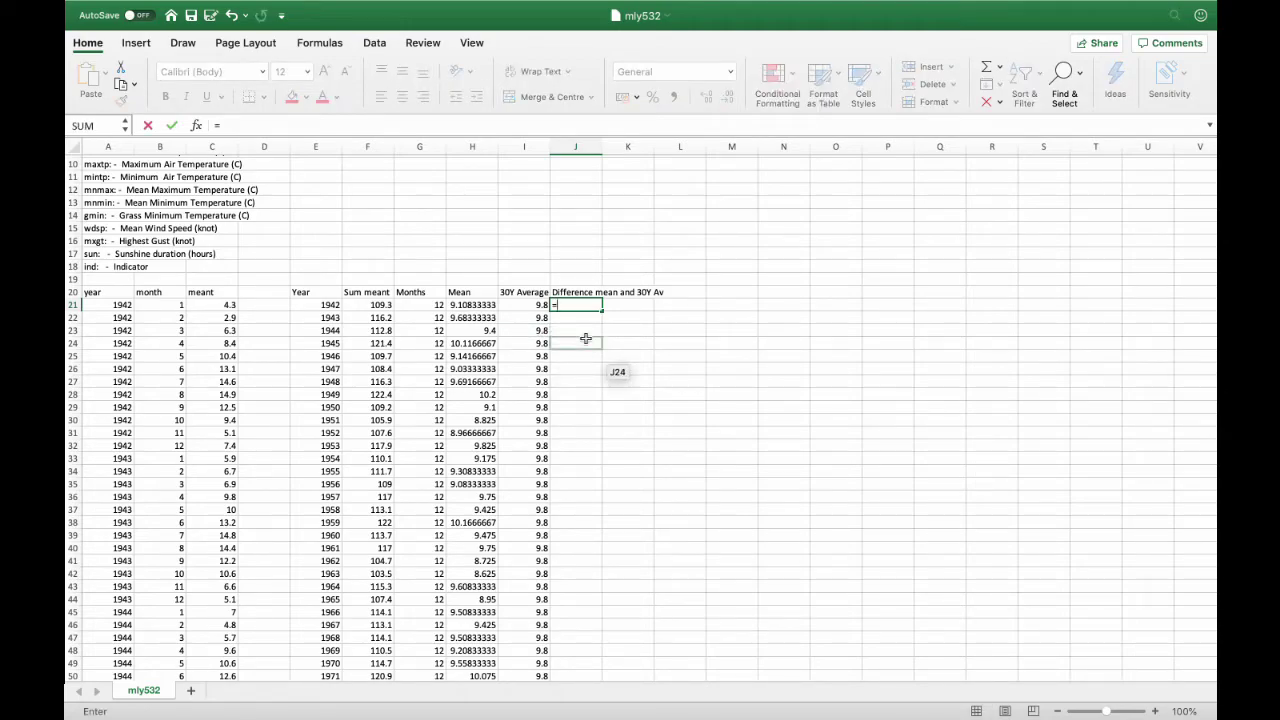
left_click(481, 305)
type("-")
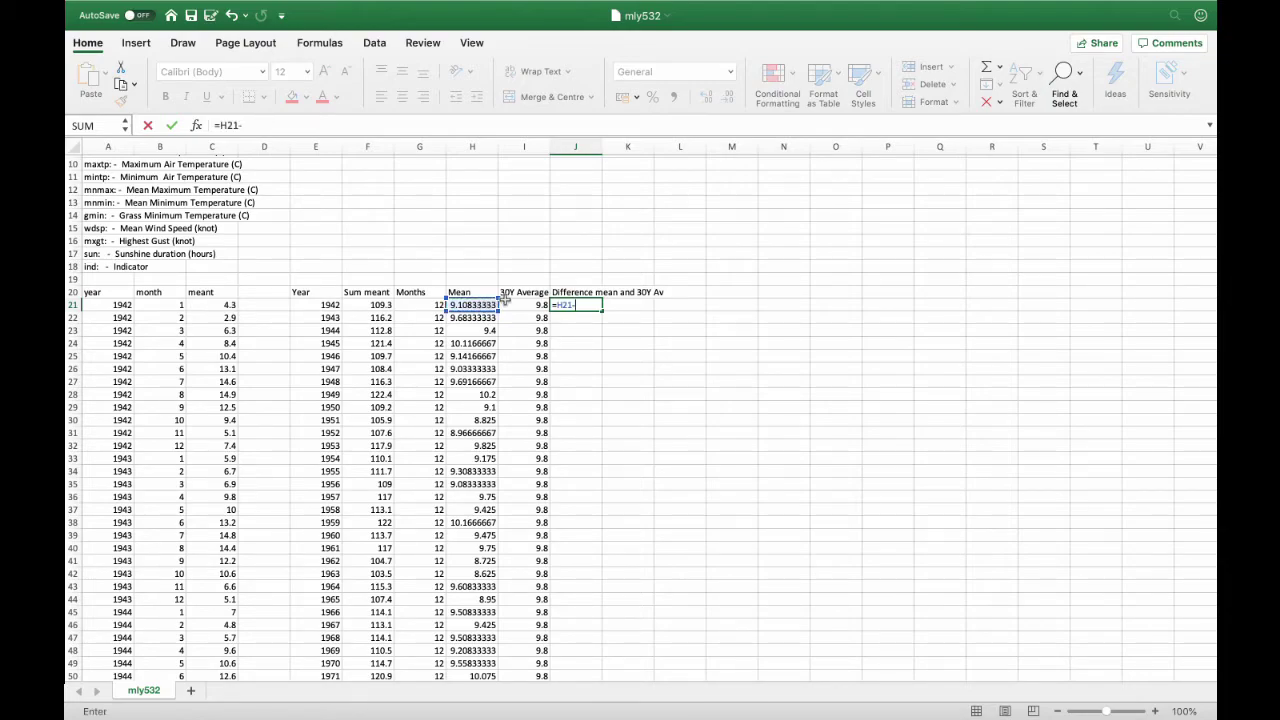
left_click(525, 308)
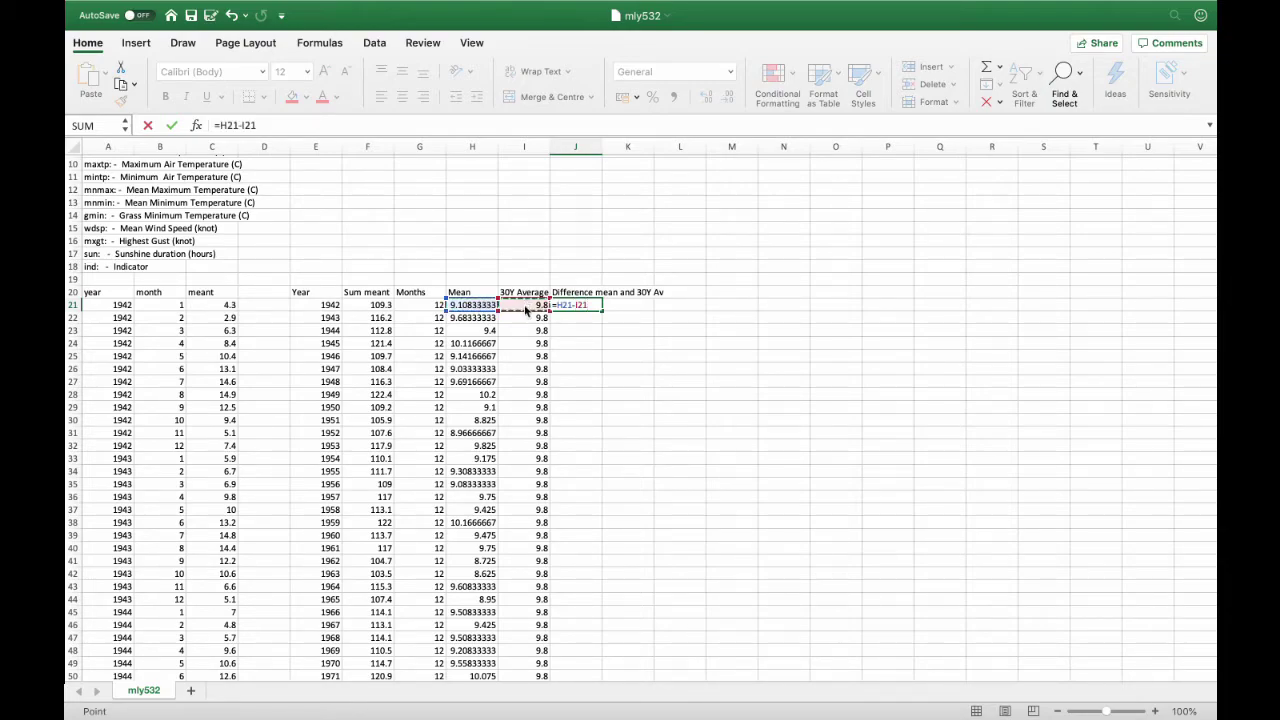
key("Return")
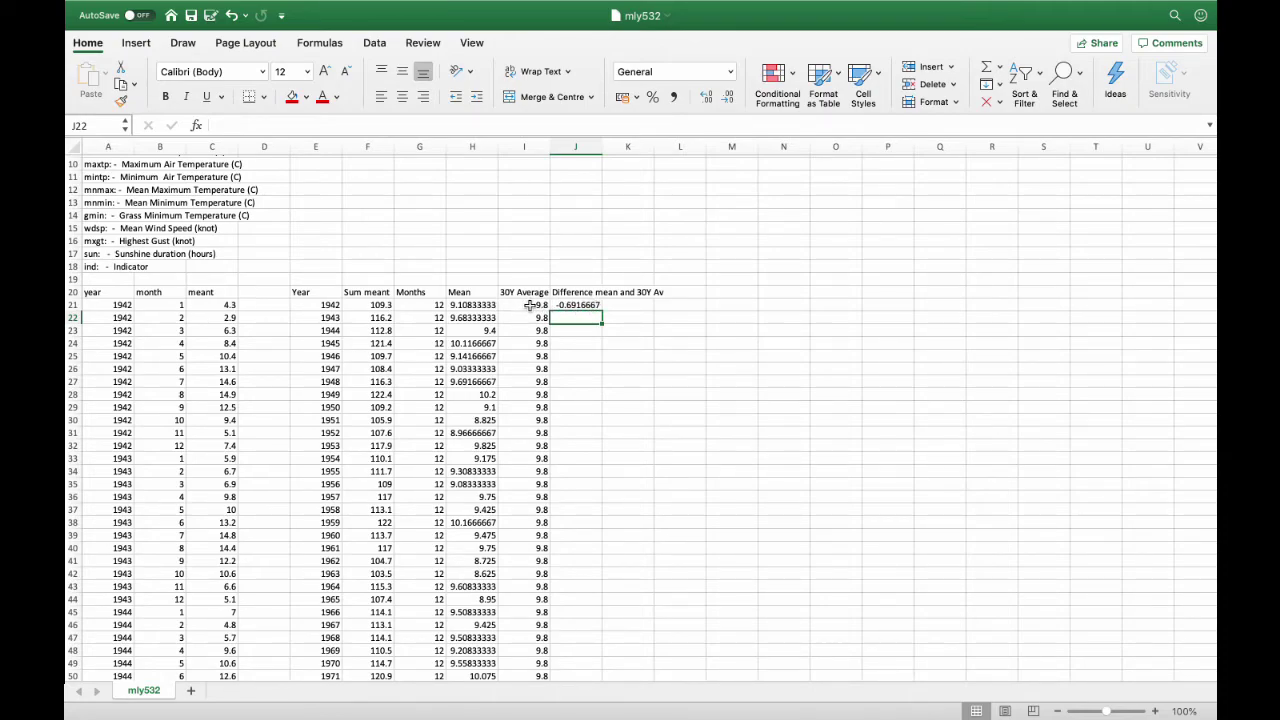
Step: Fill the difference formula from J21 down to J98, the row for 2019
left_click(593, 306)
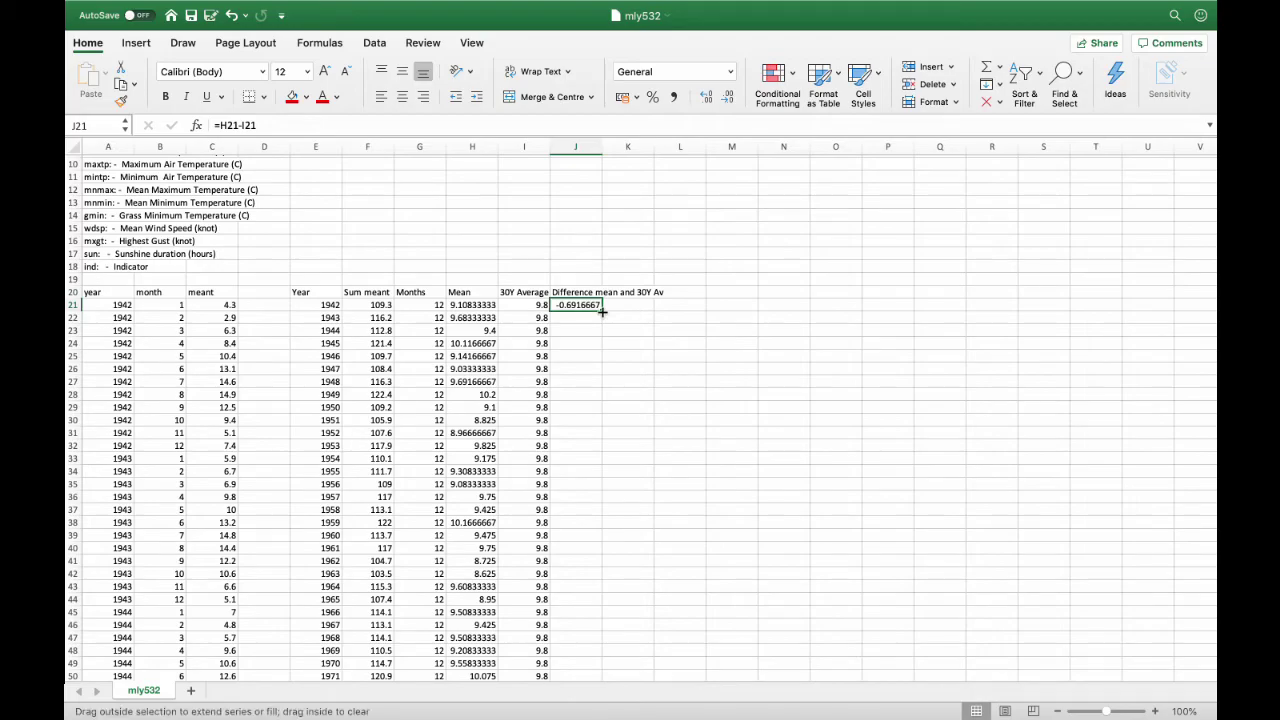
left_click_drag(602, 312, 571, 650)
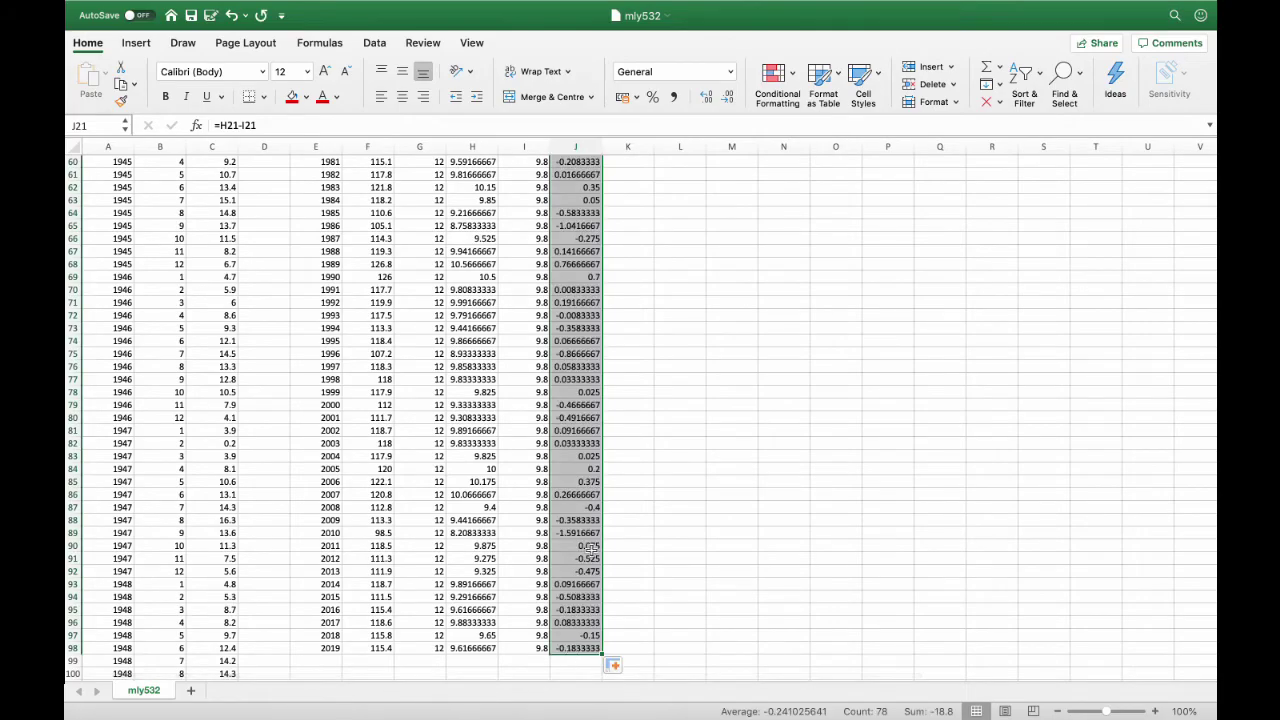
scroll(580, 436, "up", 10)
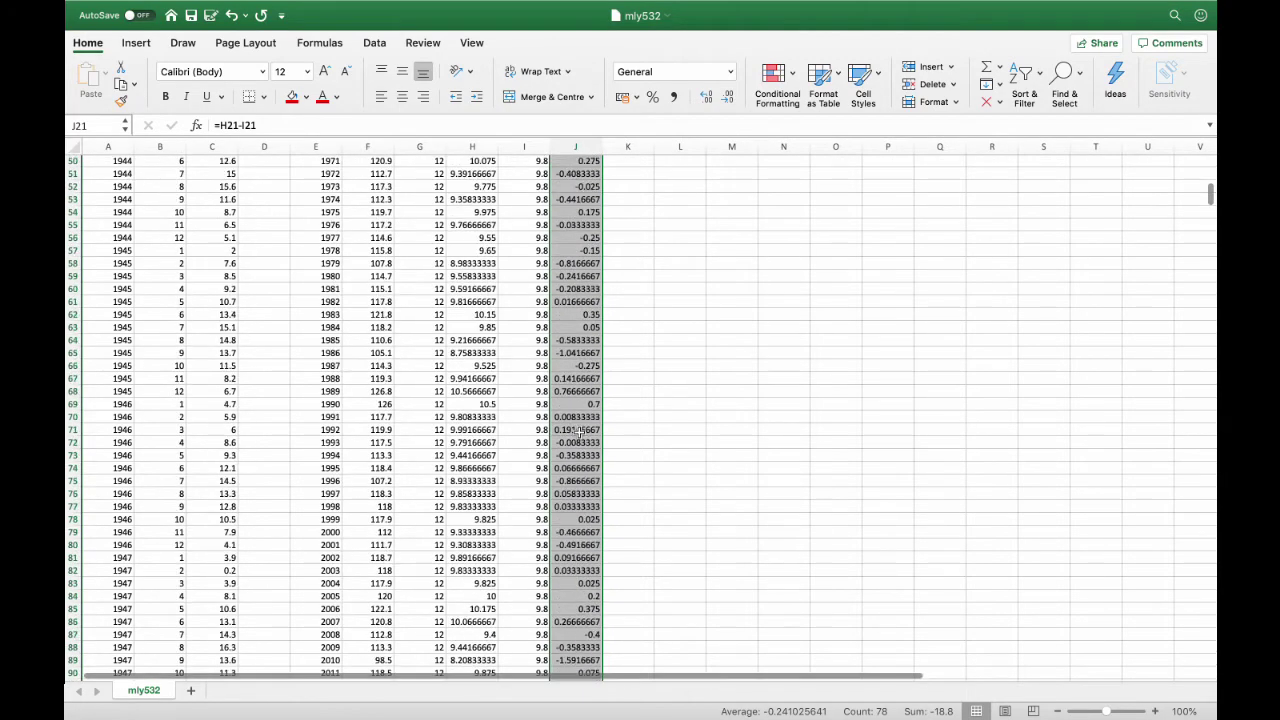
scroll(580, 432, "up", 8)
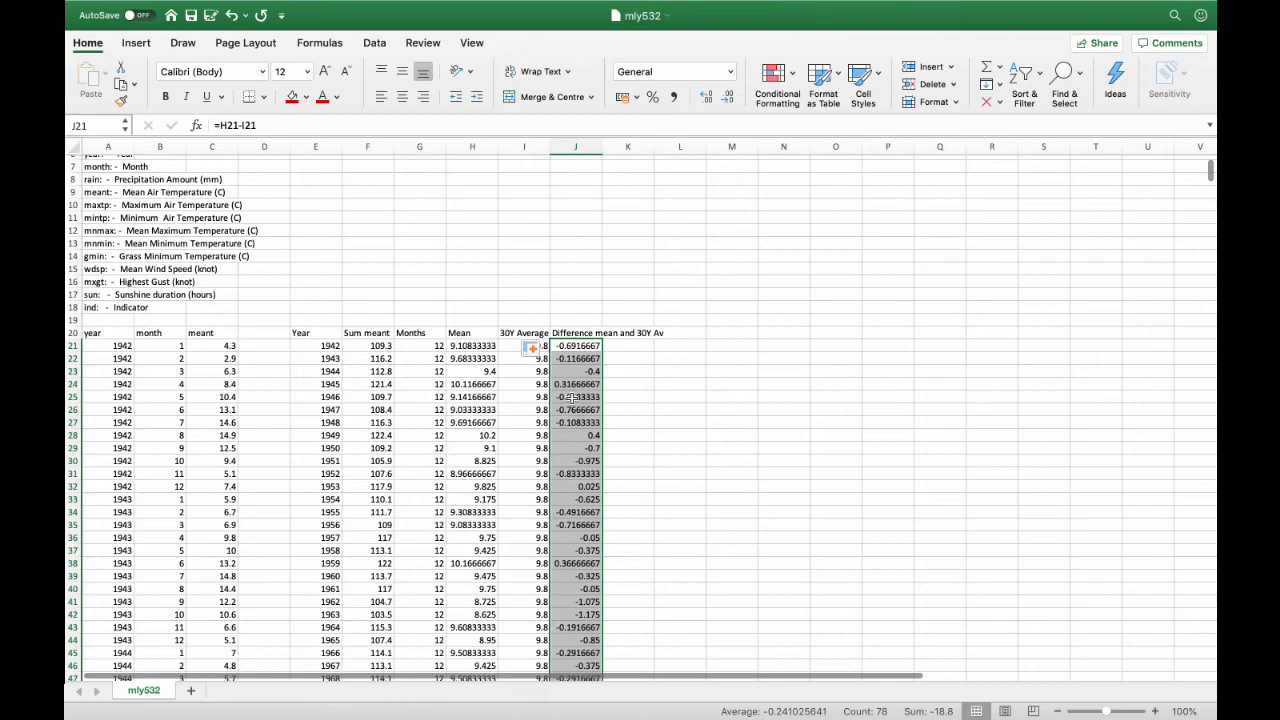
scroll(572, 398, "down", 3)
scroll(572, 398, "down", 3)
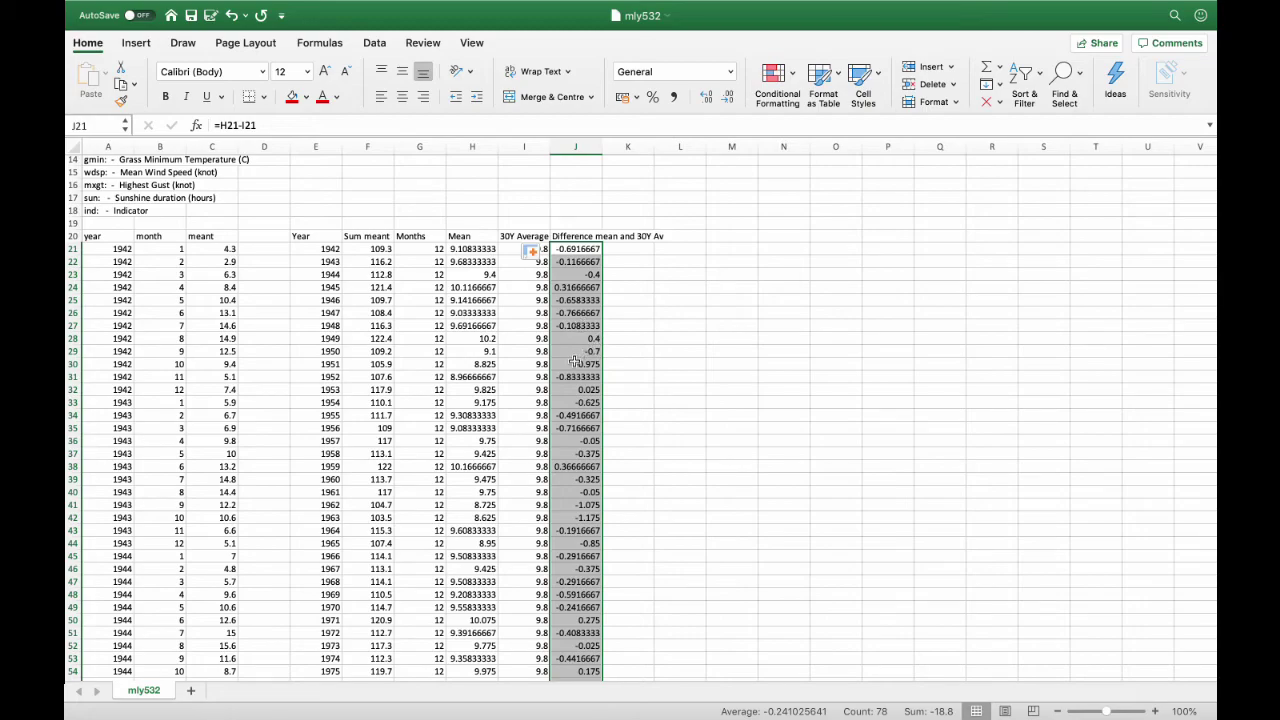
left_click(608, 338)
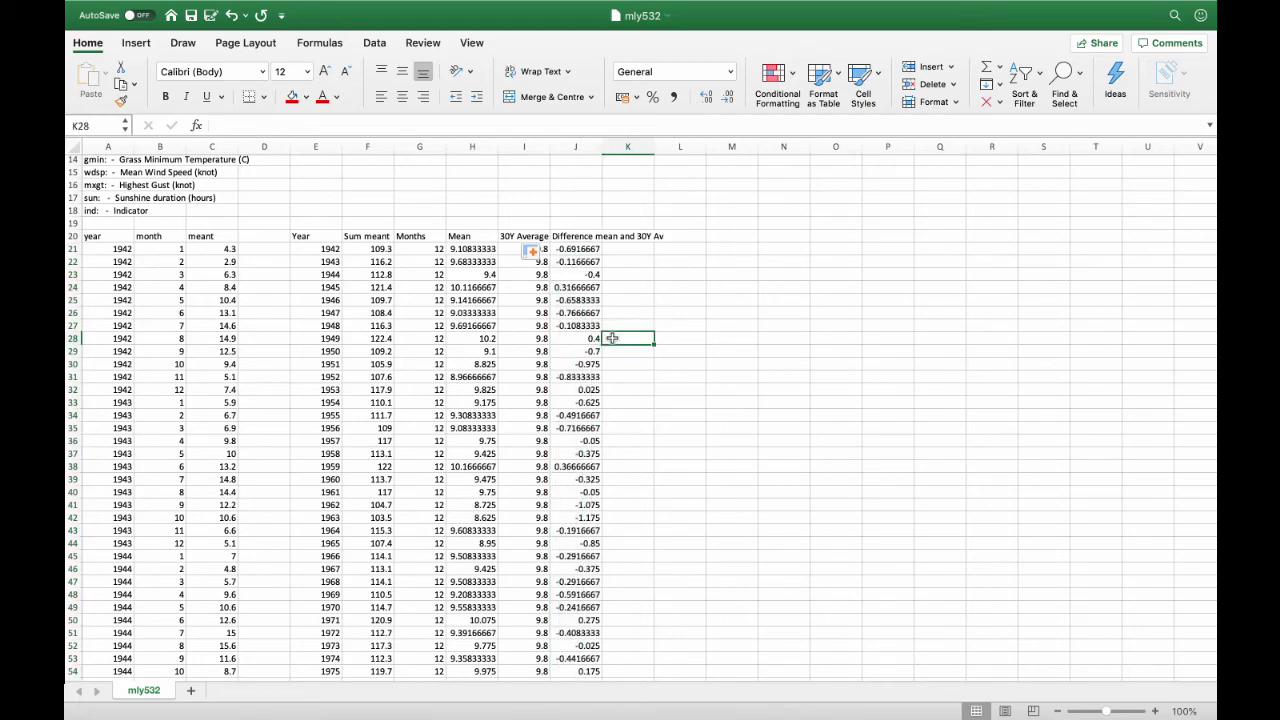